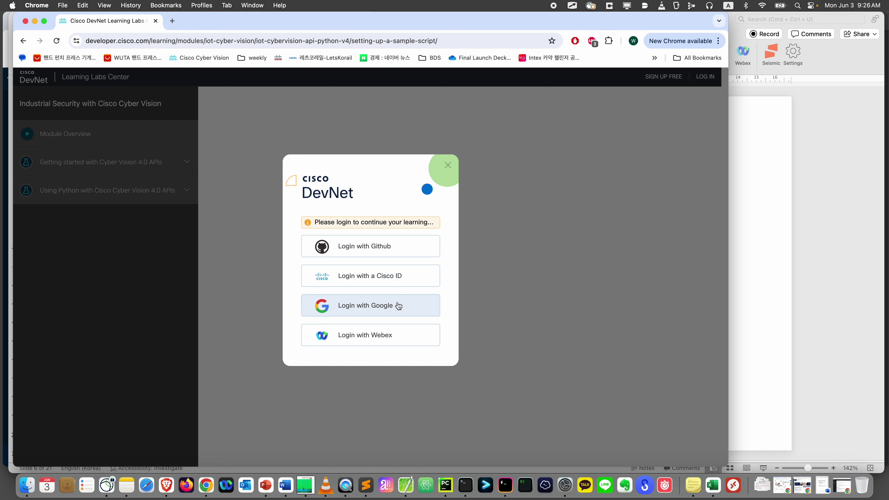
Start the DevNet login with a Cisco ID, and switch to PowerPoint to display the Token slide
click(395, 284)
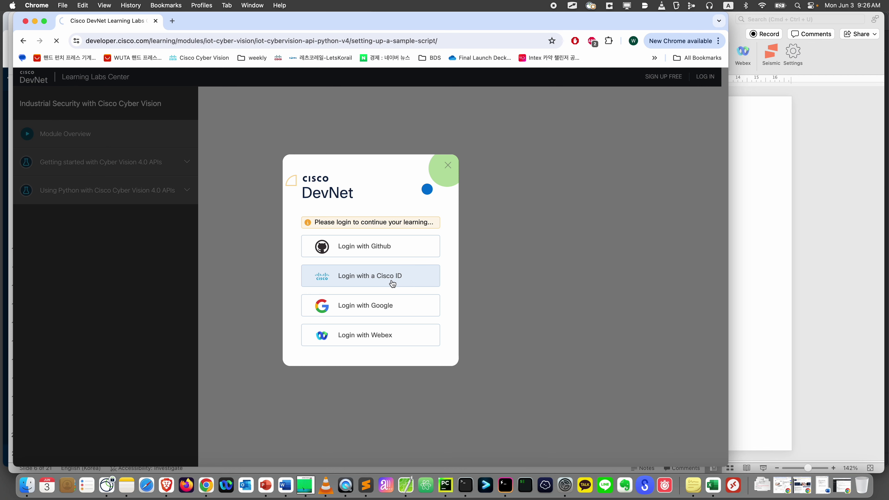
click(743, 190)
click(35, 195)
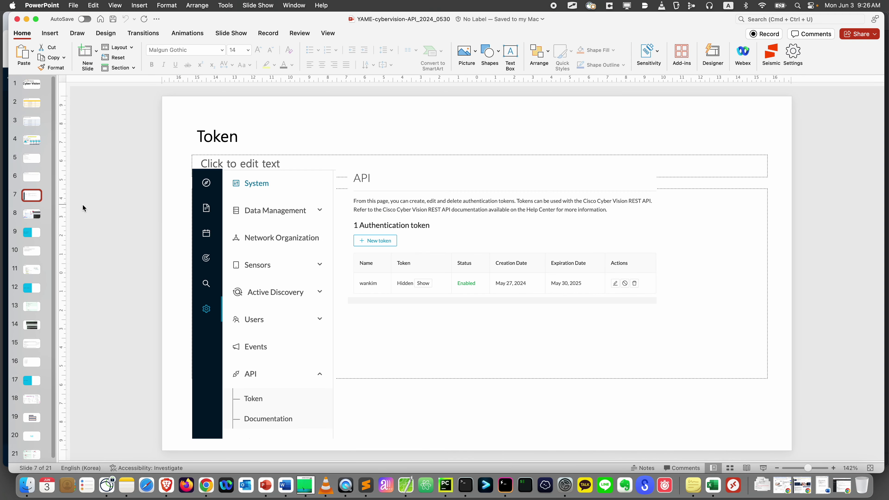
Move the PowerPoint window aside, switch to the Cyber Vision window in Chrome and open the API Token admin page
drag(7, 205, 72, 205)
click(7, 149)
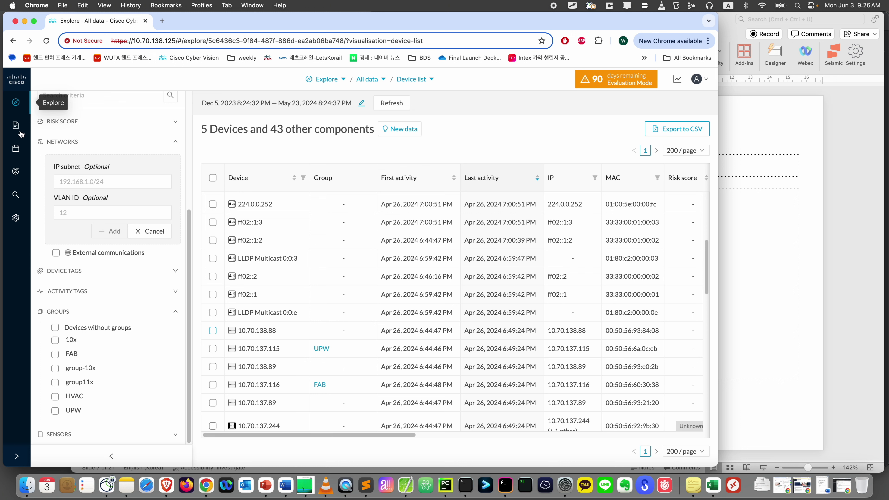
click(16, 218)
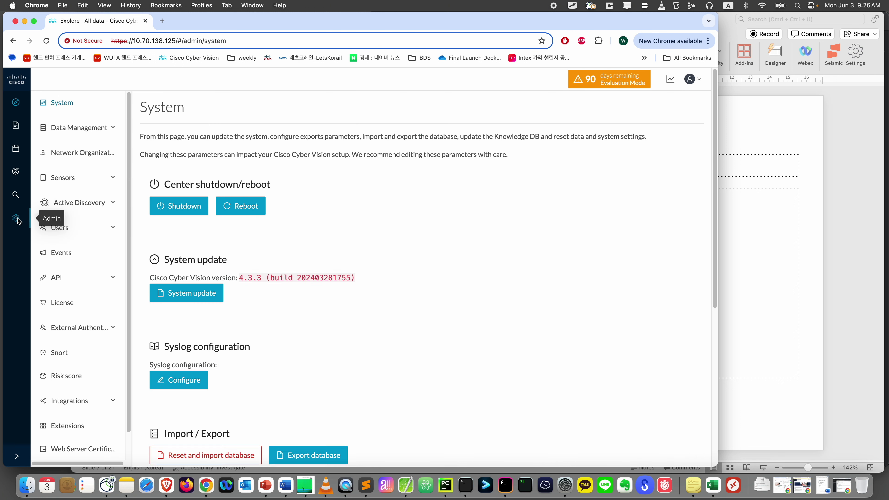
click(104, 282)
click(87, 299)
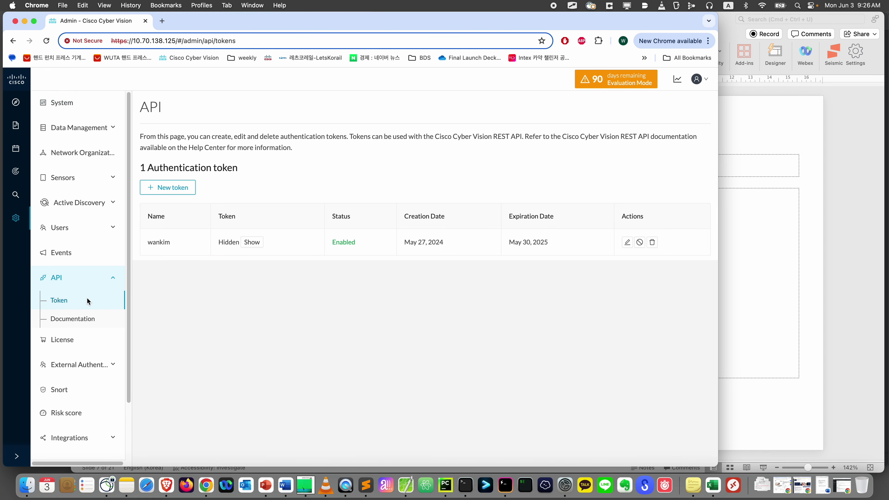
Create an enabled API token named yame with the expiration date 10/31/2025
click(178, 190)
click(339, 160)
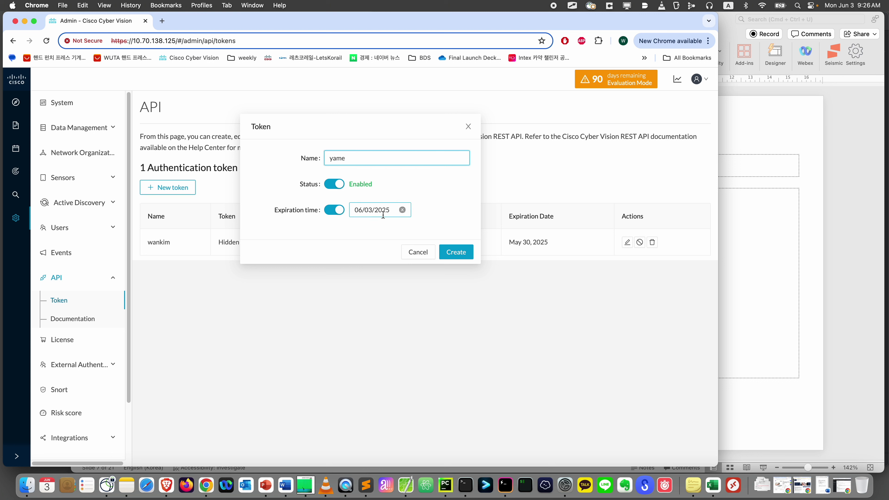
click(403, 210)
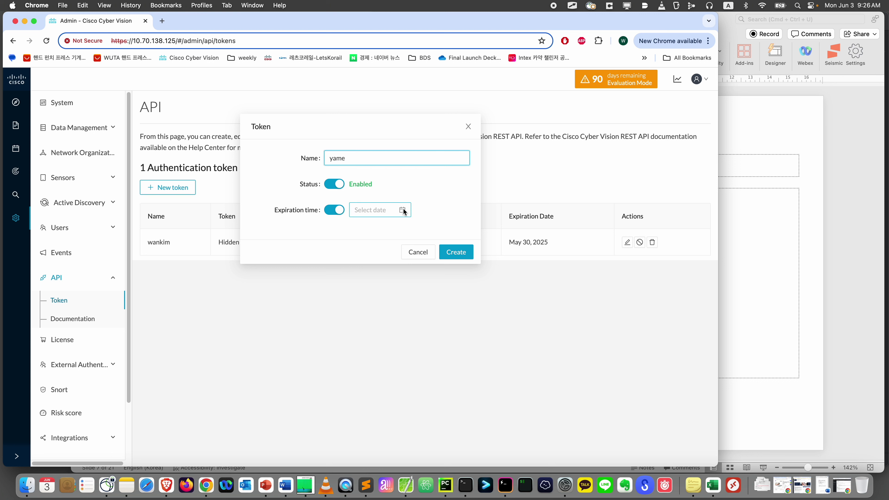
click(386, 212)
click(459, 230)
click(459, 229)
click(460, 230)
click(459, 229)
click(459, 229)
click(460, 229)
click(459, 229)
click(460, 229)
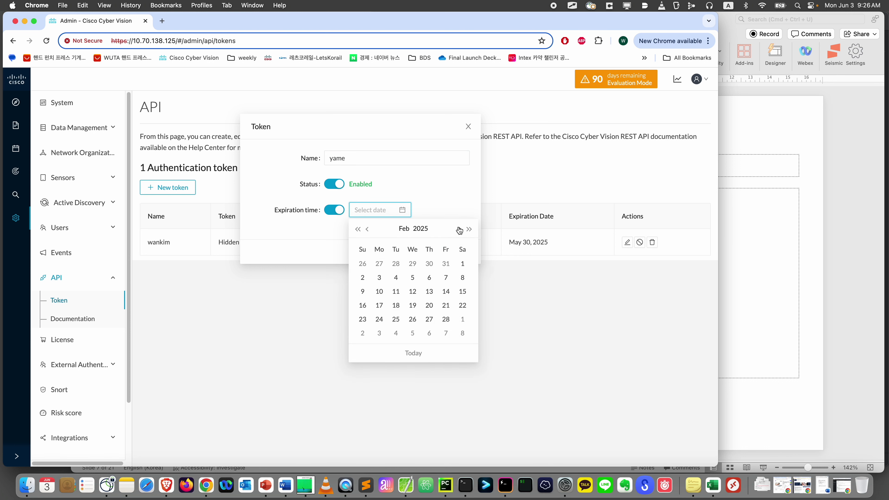
click(459, 229)
click(460, 229)
click(459, 229)
click(460, 230)
click(460, 229)
click(459, 230)
click(459, 230)
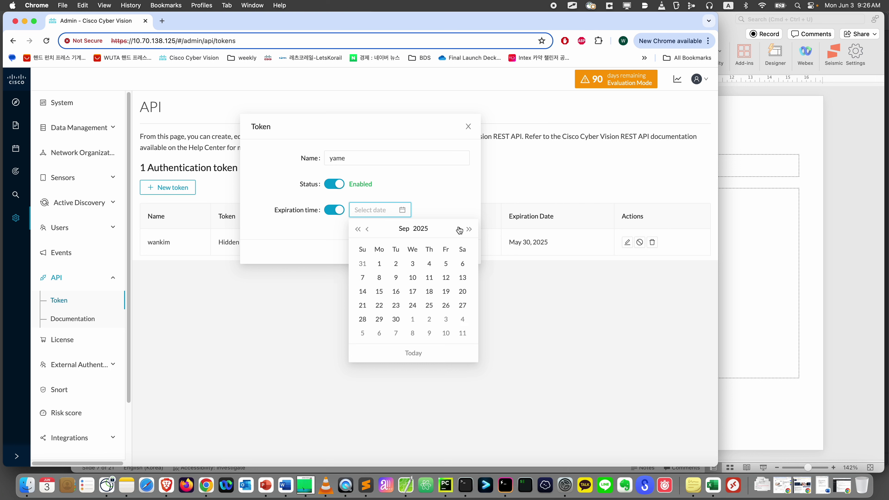
click(460, 230)
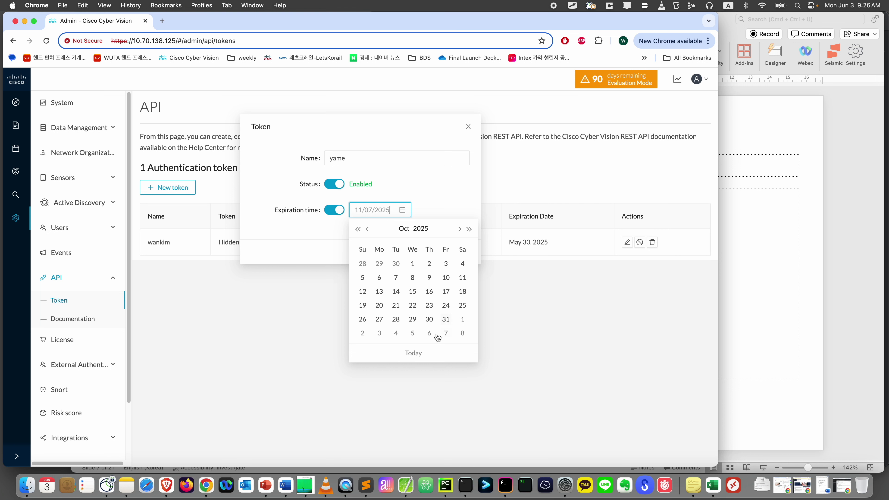
click(446, 319)
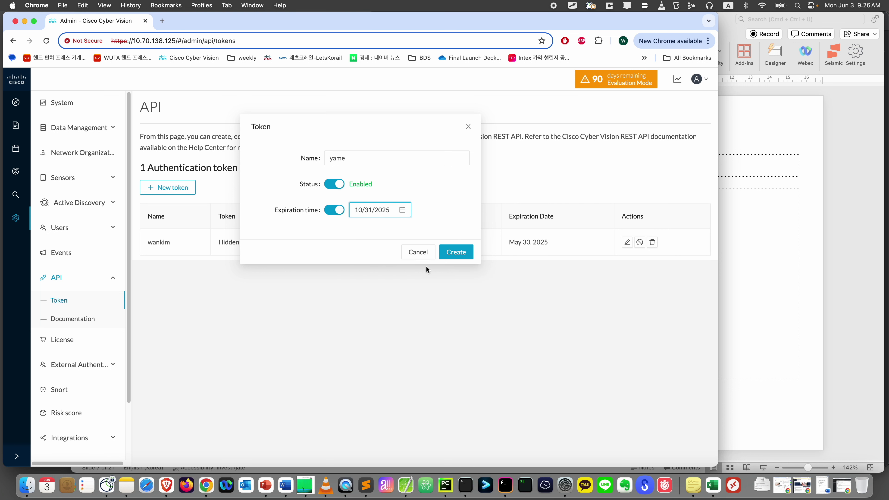
click(448, 253)
click(369, 316)
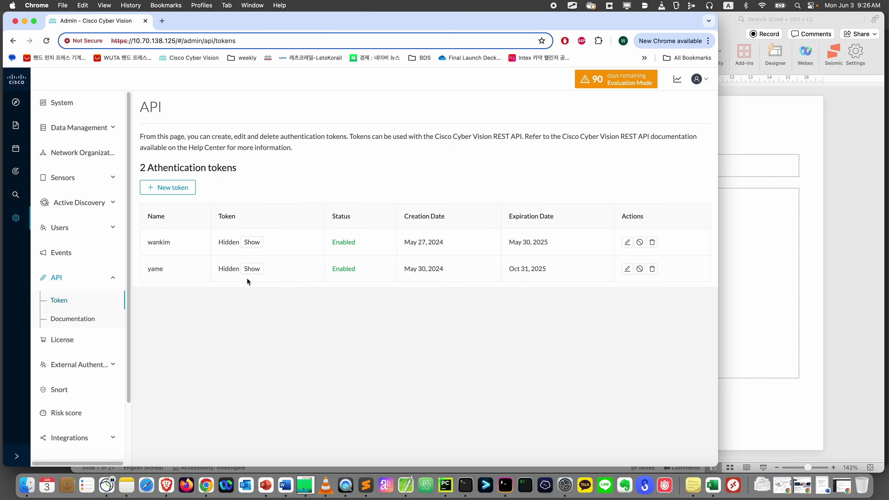
Reveal and copy the yame token's value, and delete that token
click(250, 270)
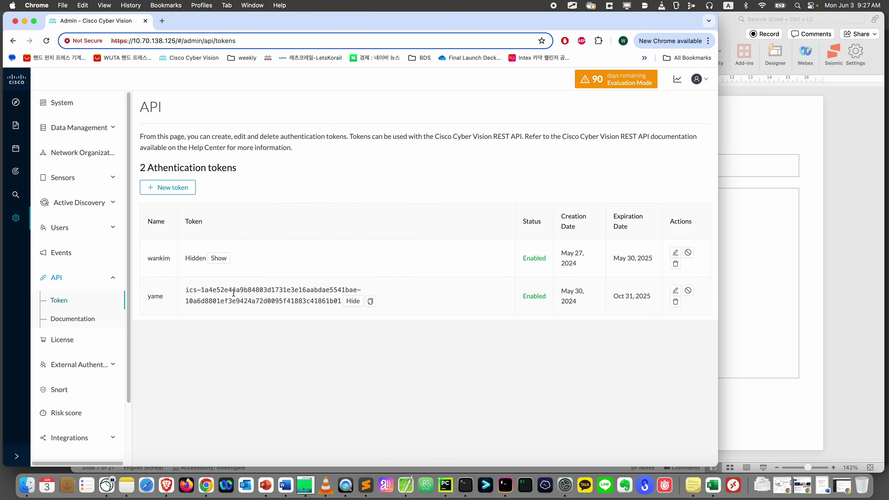
click(369, 302)
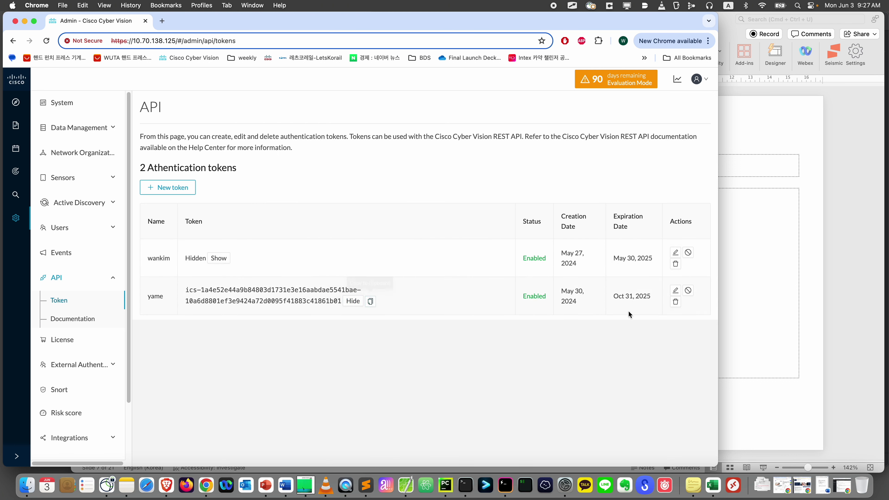
click(676, 302)
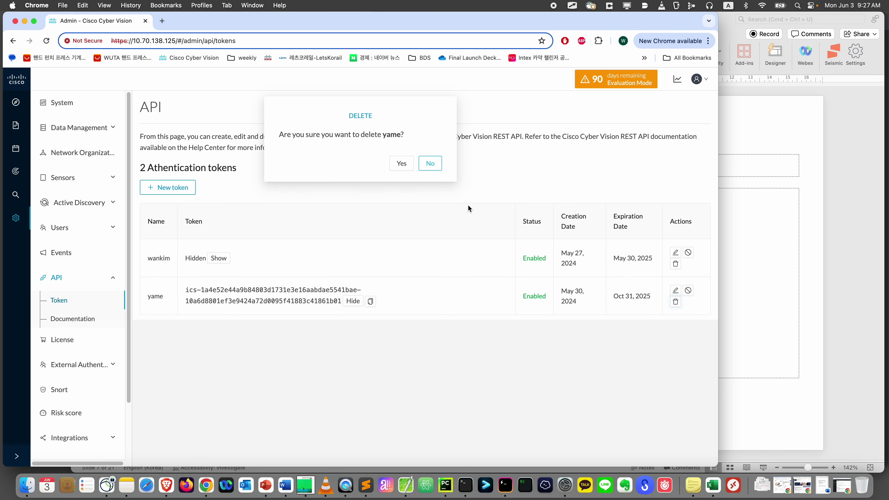
click(402, 170)
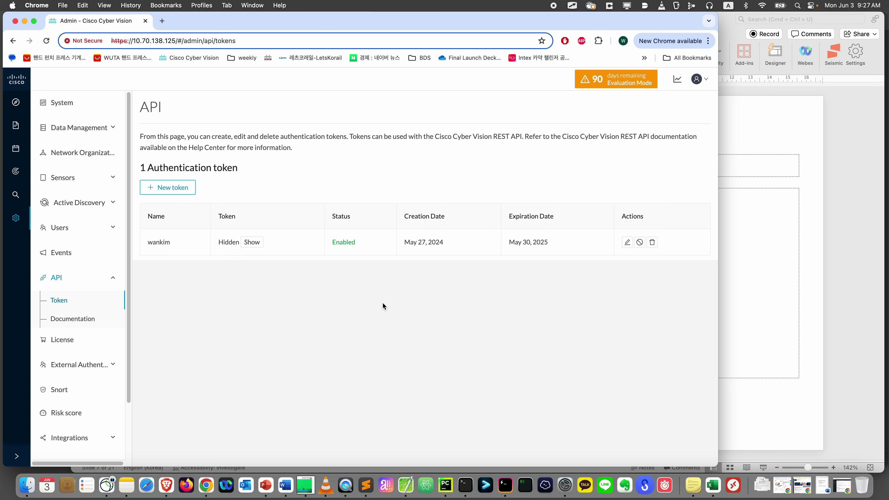
Open the API documentation and look over the parameters of the GET /activities endpoint, collapsing it again
click(90, 321)
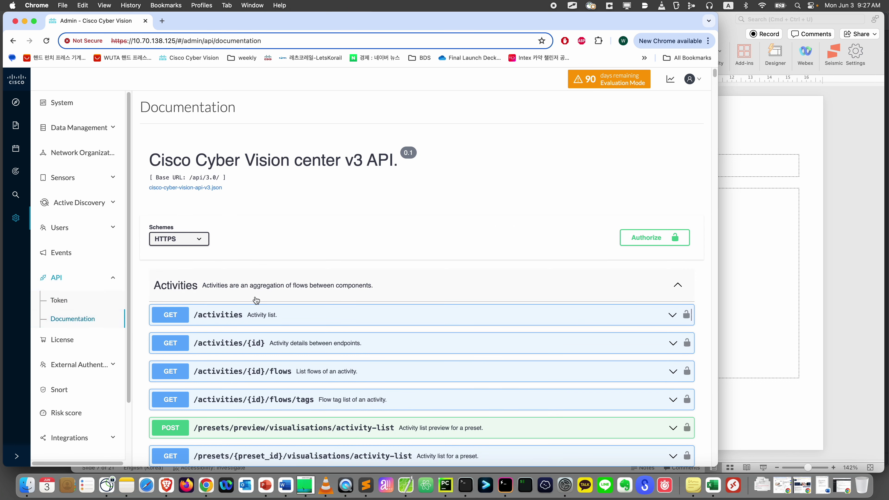
scroll(372, 306, down, 3)
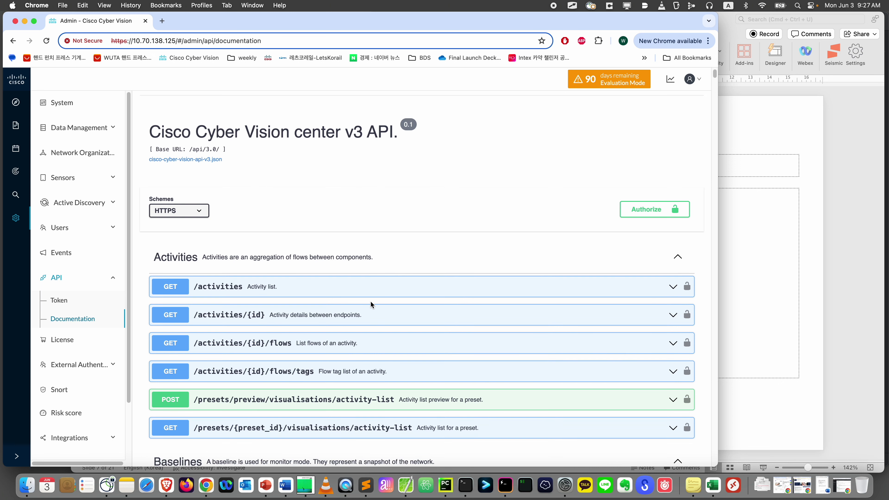
click(211, 268)
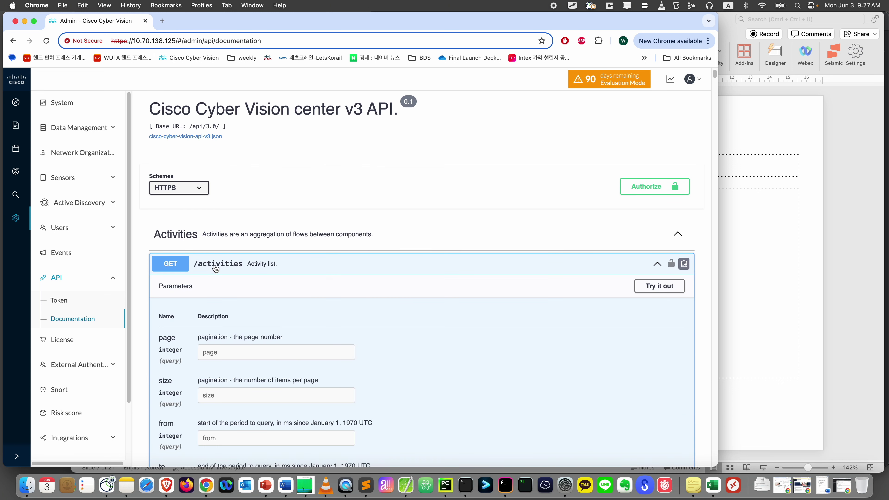
click(211, 269)
click(243, 267)
click(265, 263)
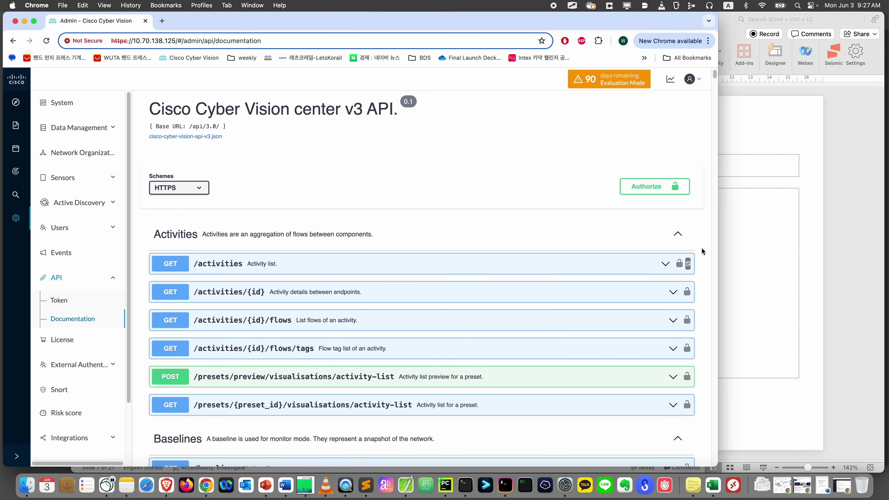
Switch to PowerPoint to view the API document slide, and return to the Cyber Vision documentation in Chrome
click(813, 238)
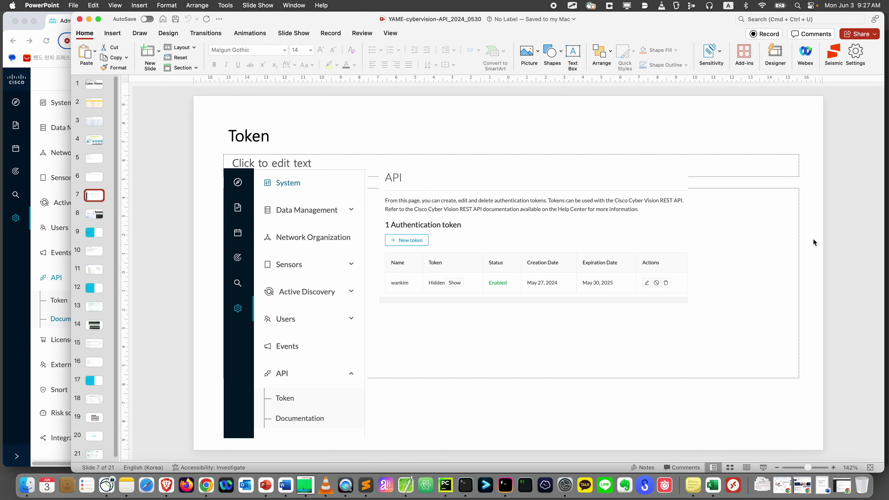
scroll(812, 238, down, 2)
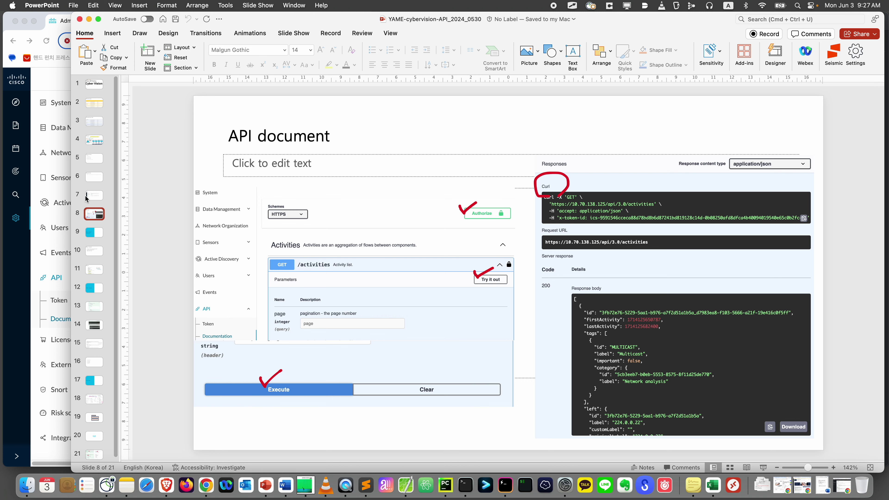
click(22, 265)
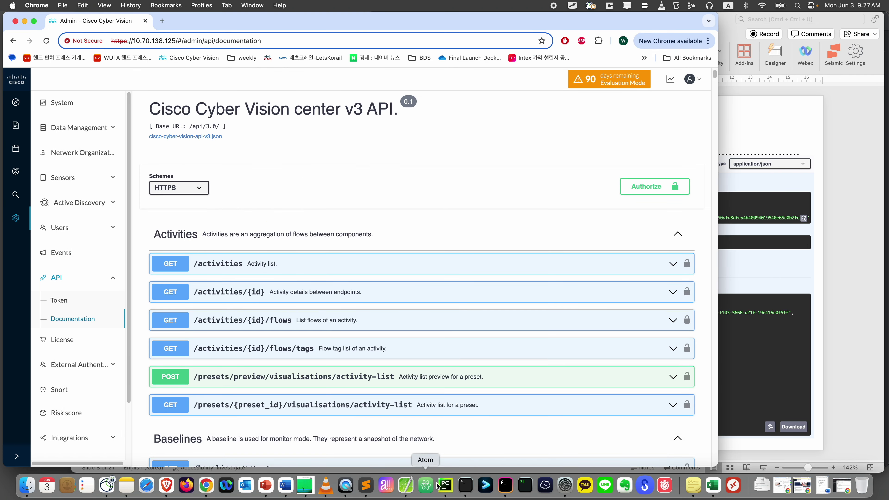
Switch to PyCharm and copy the center_token value from the d104-compo-each script
click(444, 486)
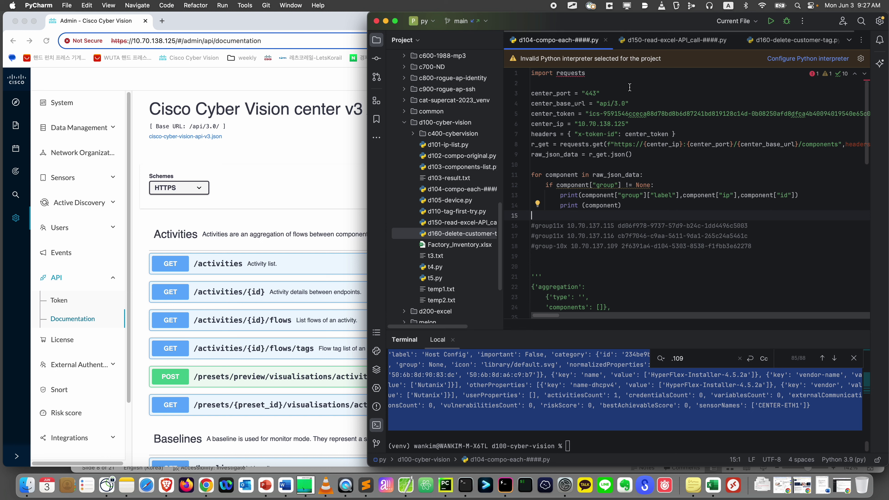
drag(588, 114, 856, 114)
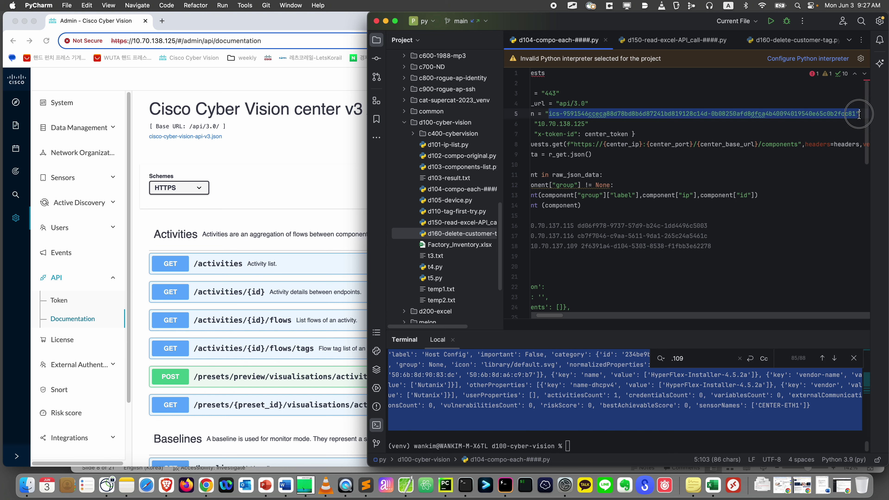
scroll(550, 315, left, 5)
Return to Chrome and authorize the API documentation by pasting the copied API token as the x-token-id value
click(330, 214)
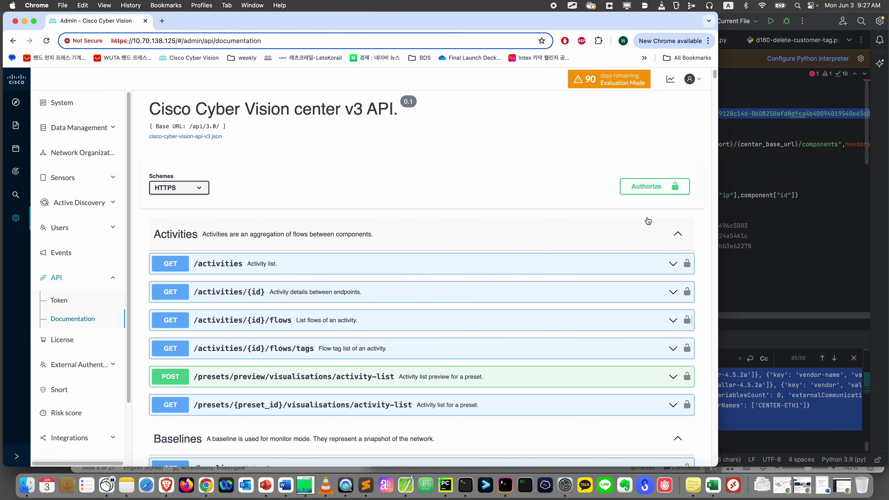
click(644, 191)
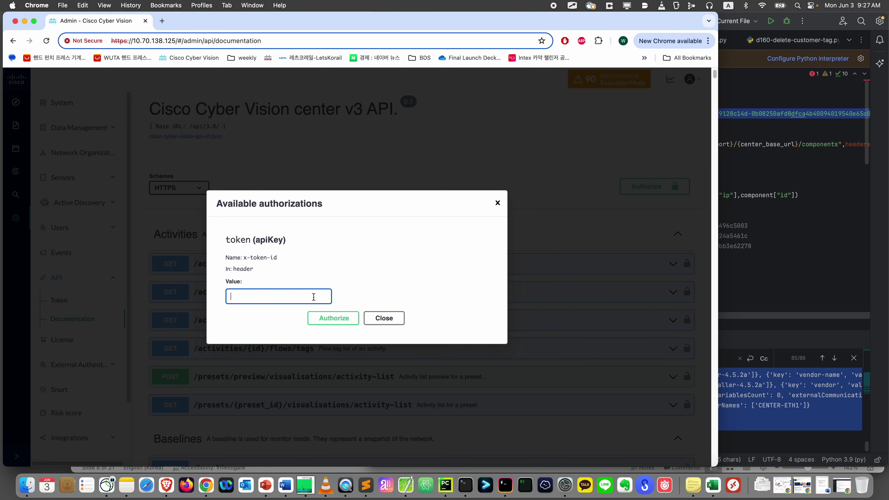
key(super+v)
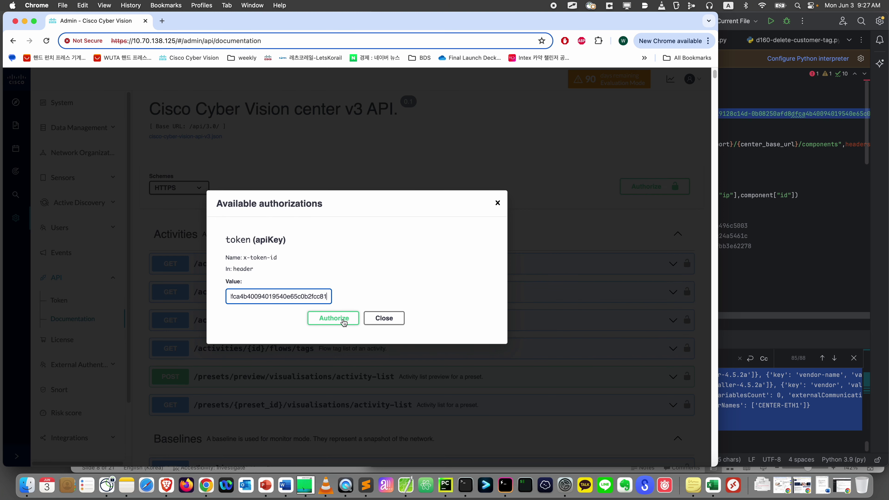
click(334, 318)
click(390, 316)
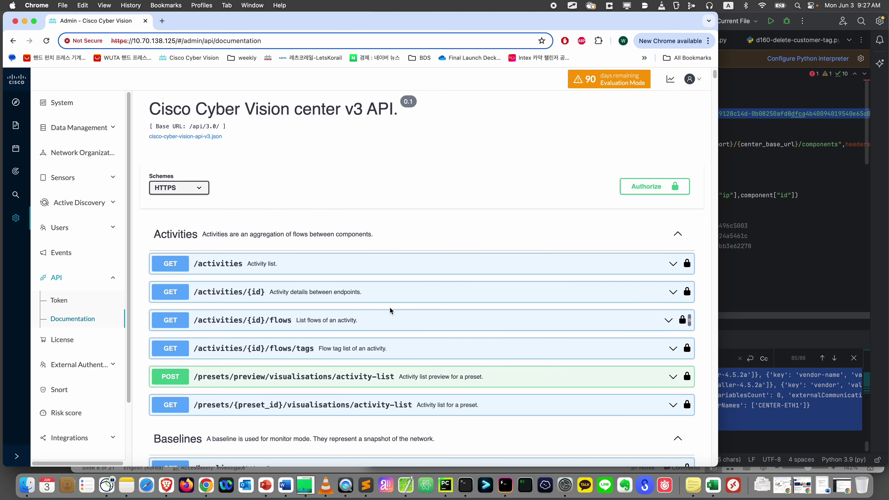
Expand the GET /activities endpoint and look over its query parameters and example response
scroll(378, 284, down, 2)
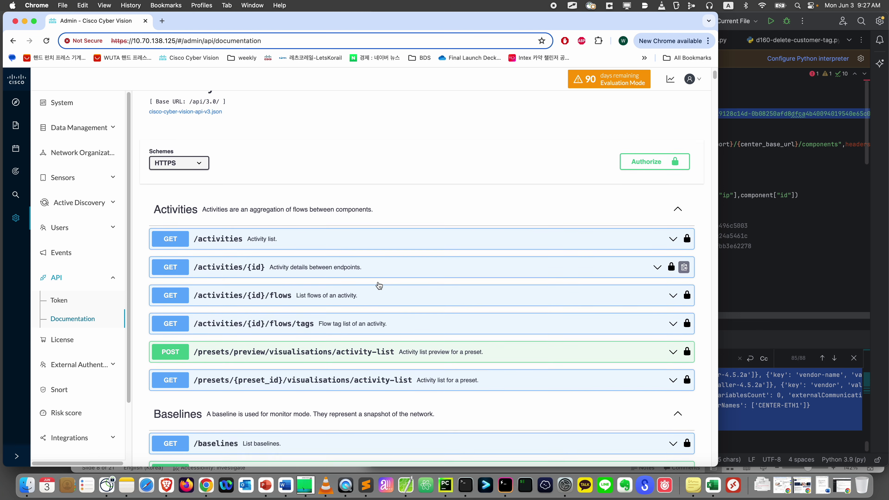
scroll(378, 286, down, 2)
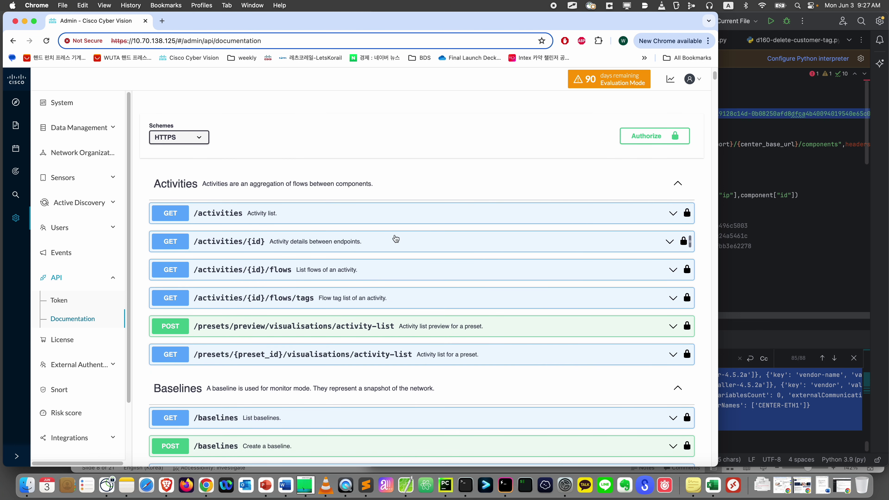
click(628, 219)
scroll(253, 285, down, 2)
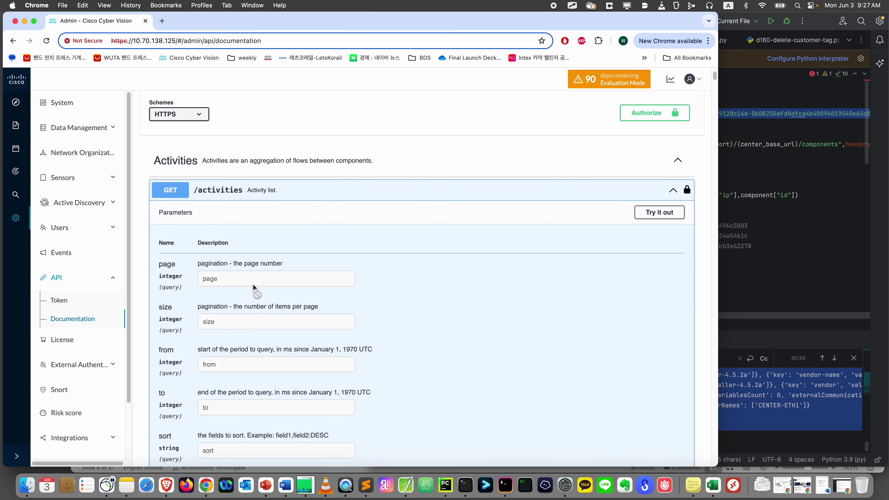
scroll(252, 284, down, 2)
scroll(232, 356, down, 10)
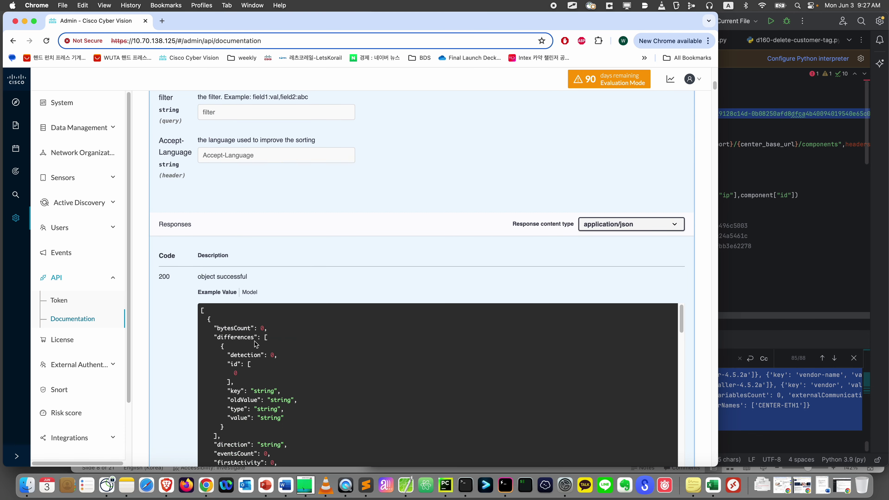
scroll(276, 294, up, 12)
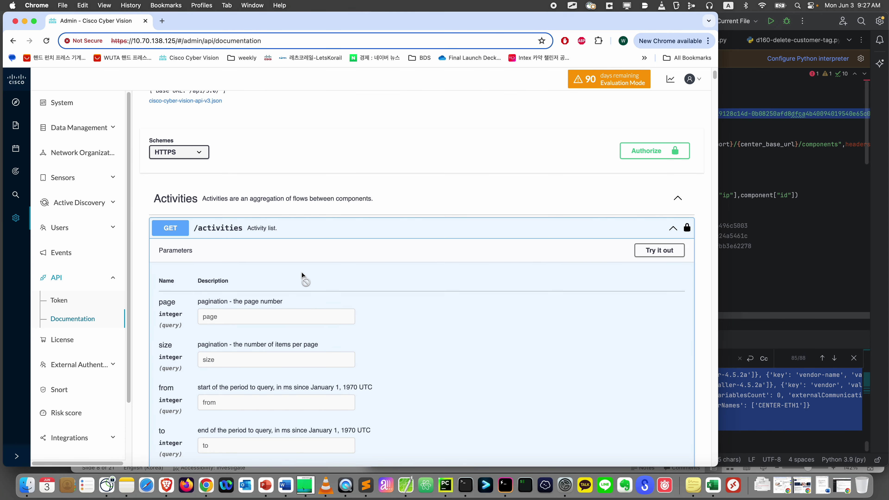
Try out the GET /activities request with all parameters left empty and review its curl command, request URL and response
click(661, 251)
scroll(368, 396, down, 7)
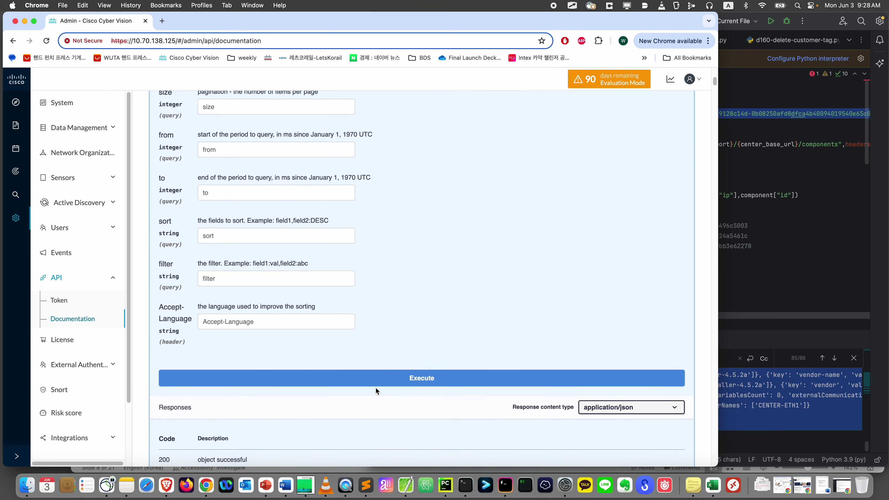
scroll(315, 245, down, 8)
scroll(399, 173, up, 2)
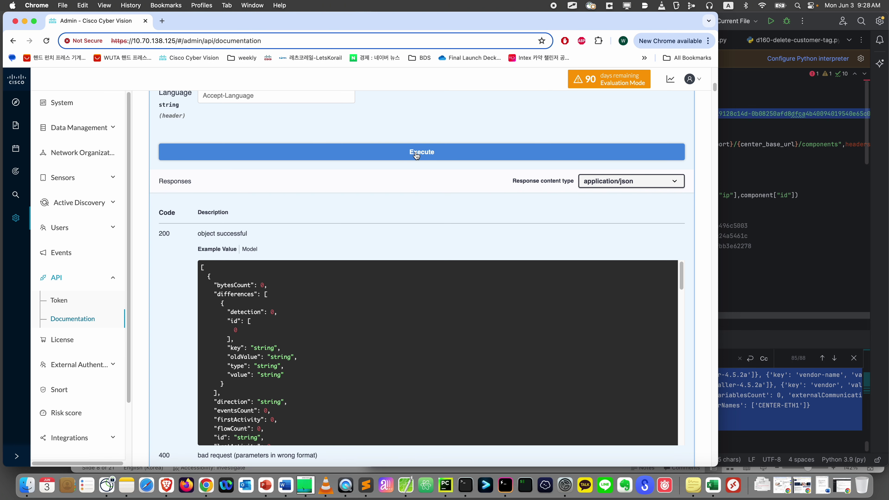
click(416, 154)
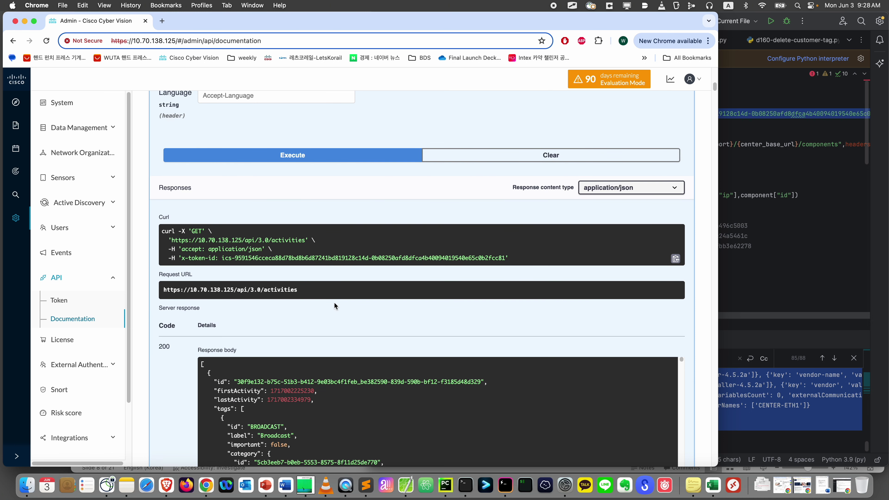
scroll(322, 311, down, 2)
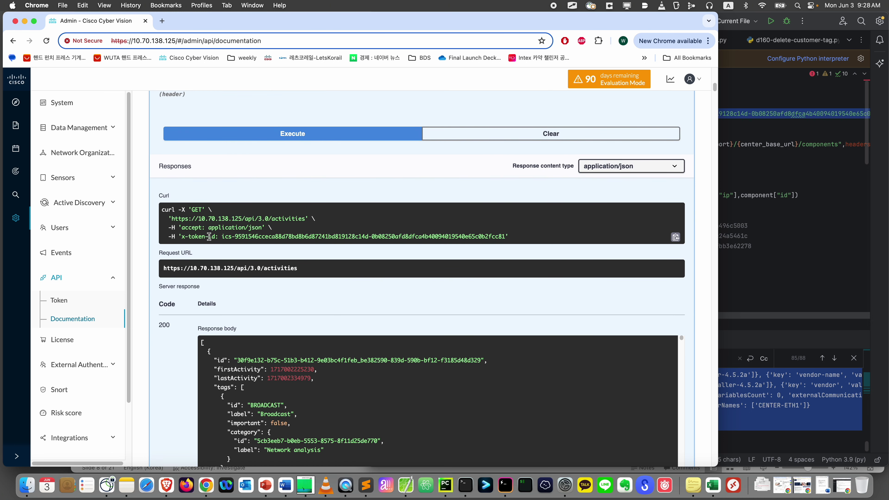
scroll(252, 245, down, 4)
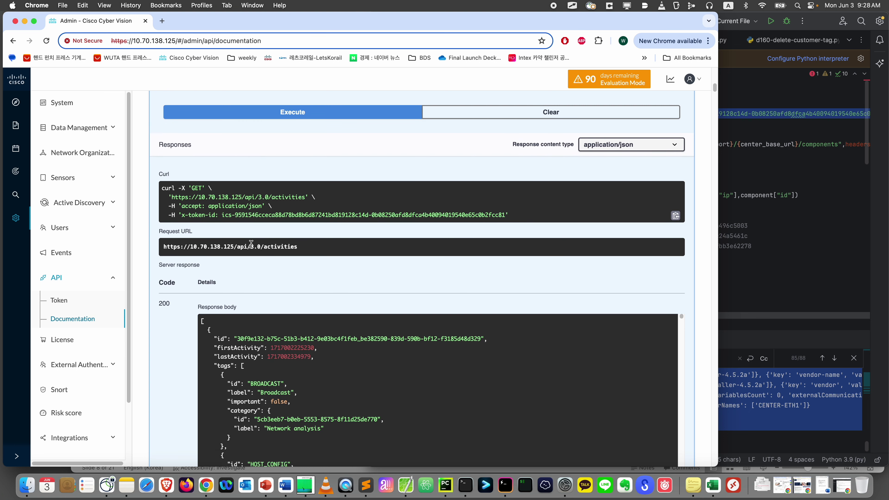
scroll(251, 247, down, 10)
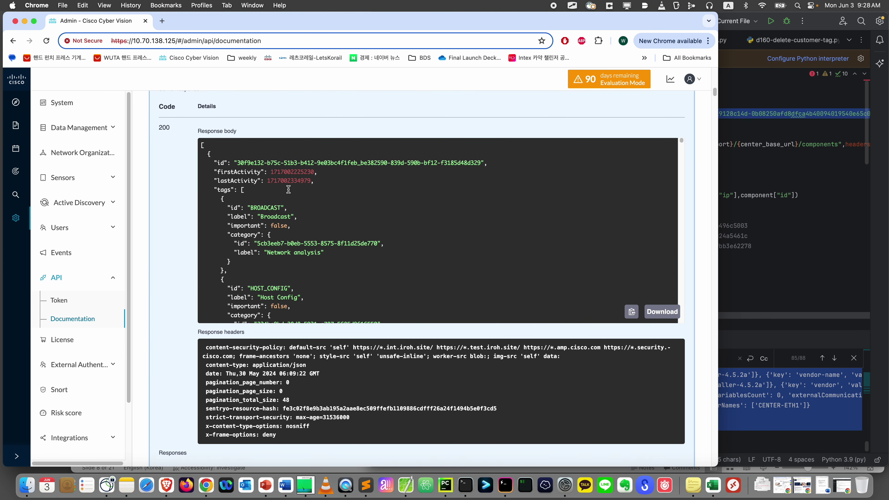
Execute a trial GET /components request from the Components section with all parameters left empty
drag(715, 91, 717, 123)
click(289, 312)
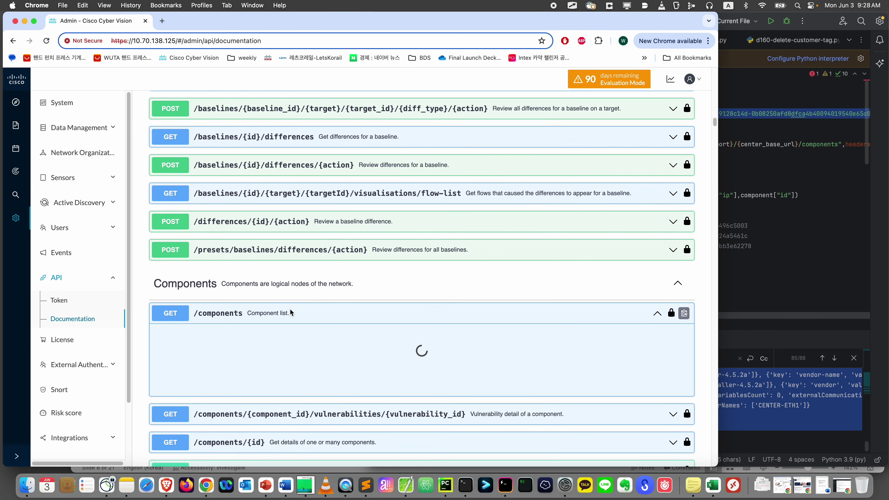
click(657, 334)
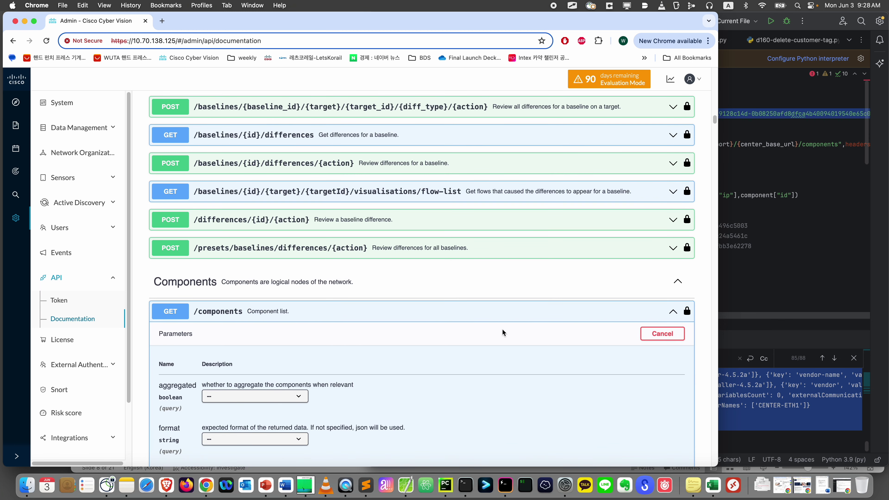
scroll(502, 329, down, 6)
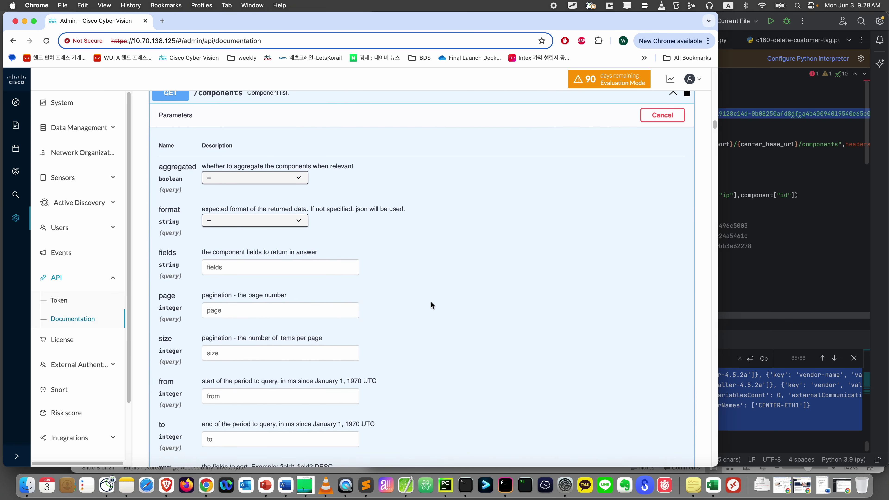
scroll(385, 262, down, 7)
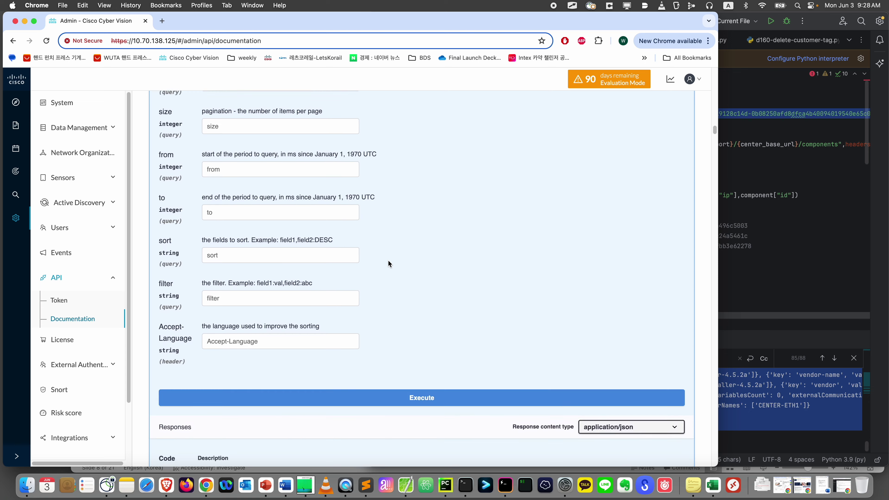
click(430, 364)
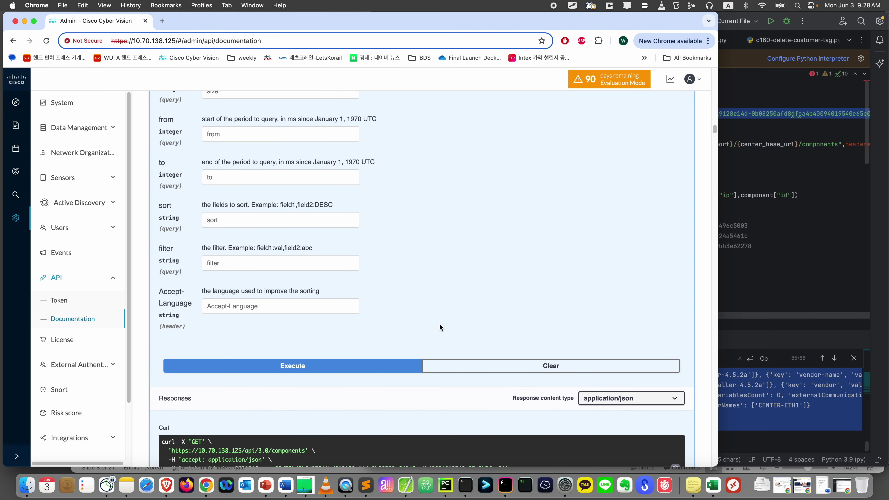
Examine the request URL and the component properties in the GET /components response body
scroll(438, 323, down, 4)
scroll(439, 323, down, 1)
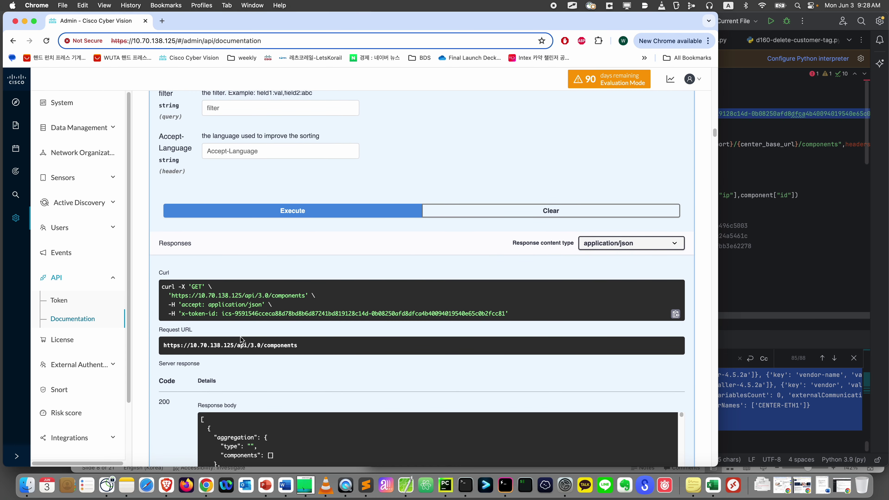
scroll(272, 412, down, 5)
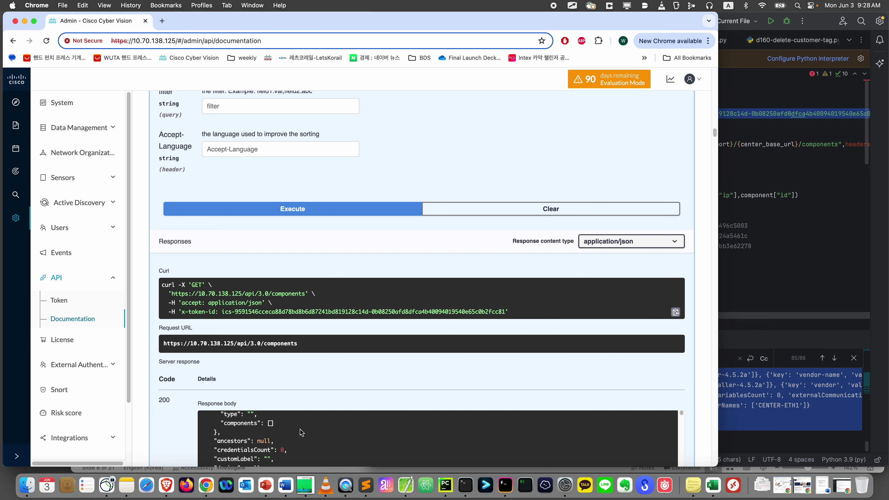
scroll(300, 400, down, 5)
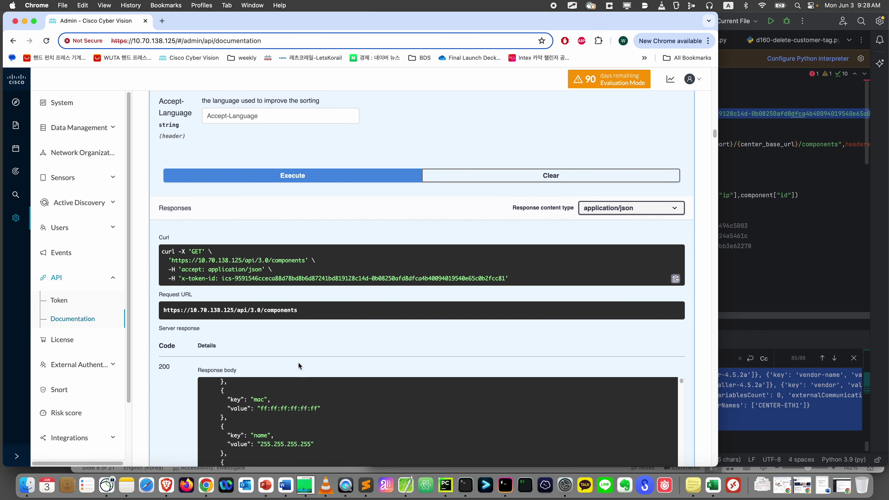
scroll(266, 401, down, 5)
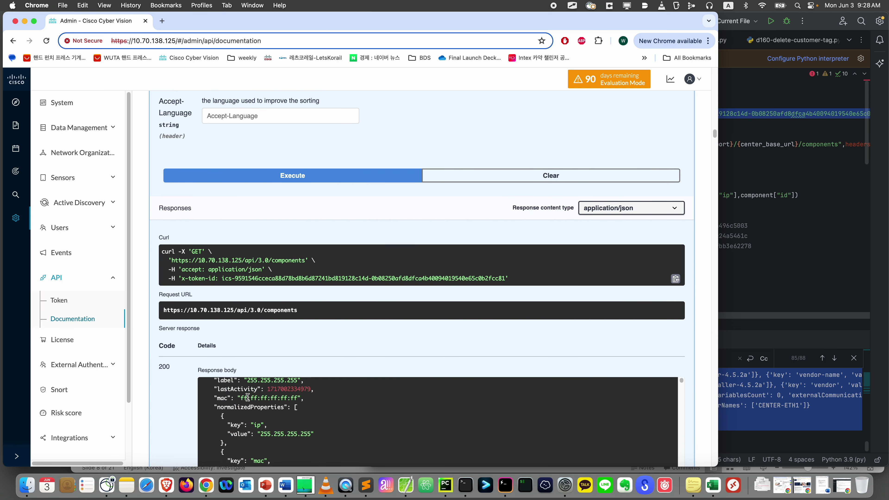
scroll(249, 396, up, 3)
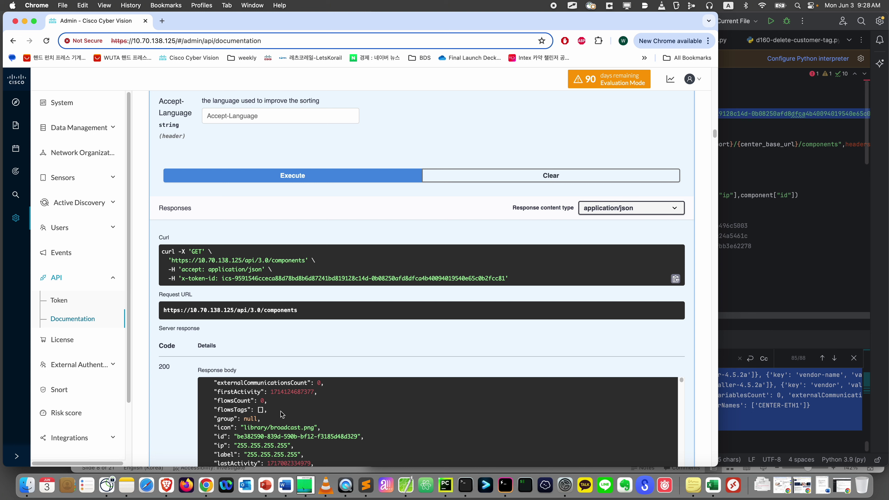
scroll(281, 413, down, 1)
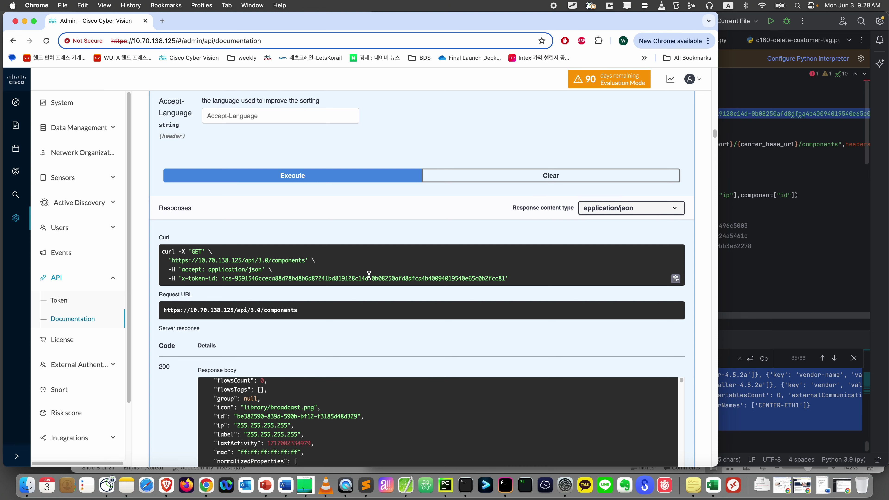
Copy the complete curl command generated for the GET /components request
drag(507, 280, 162, 252)
key(super+c)
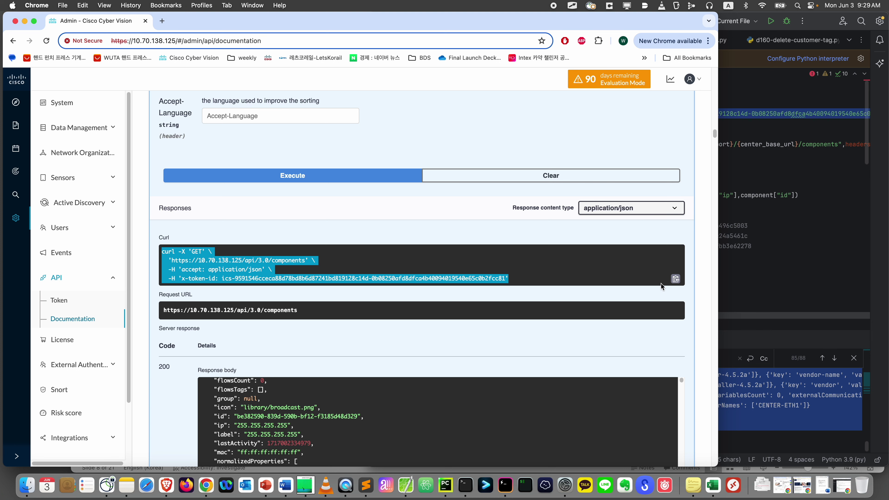
click(676, 280)
Search the web for "curl to python", open the curlconverter.com and HasData results in separate tabs, and show curlconverter.com
key(super+t)
text(curl to)
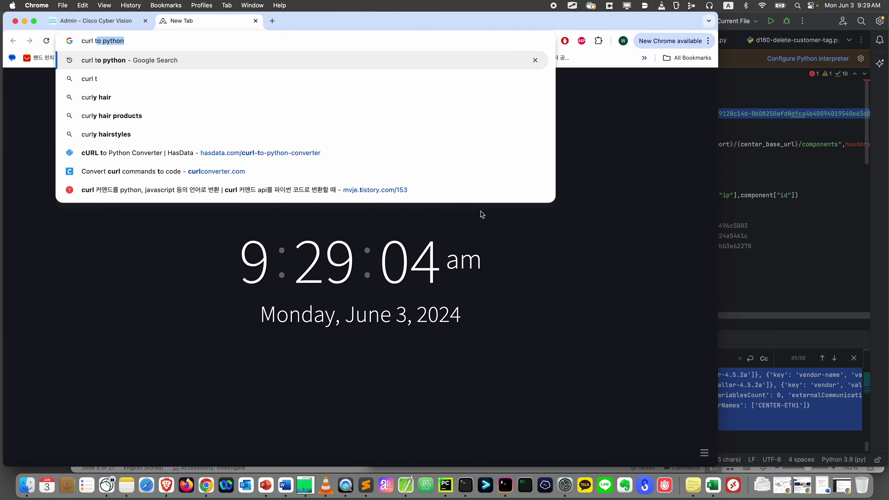
key(Return)
super+click(168, 168)
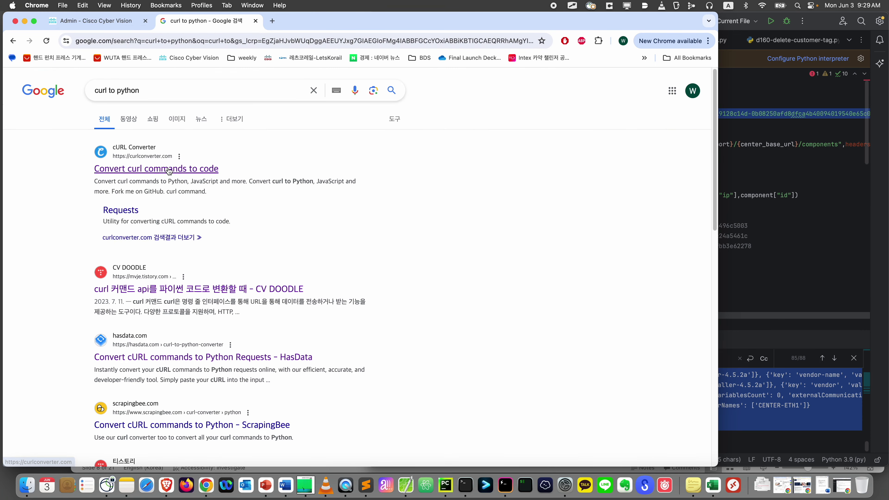
super+click(251, 357)
click(315, 21)
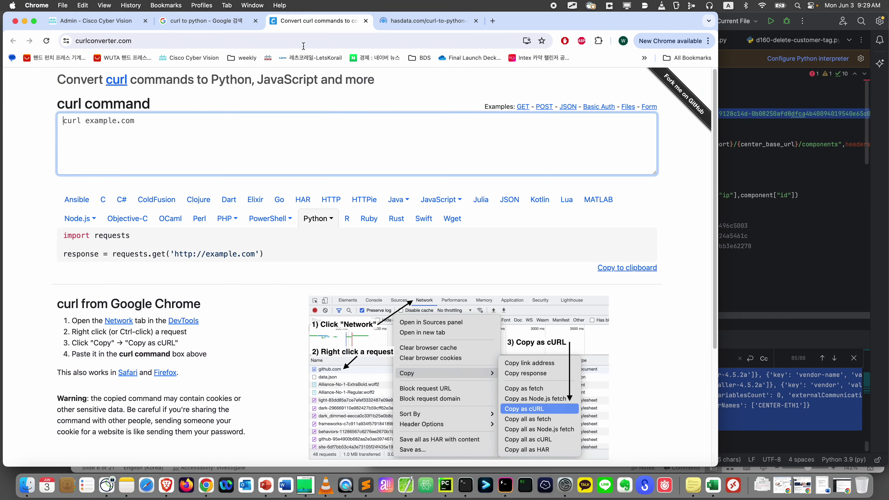
Paste the copied curl command with its API token into the converter and review the generated Python requests code
key(super+v)
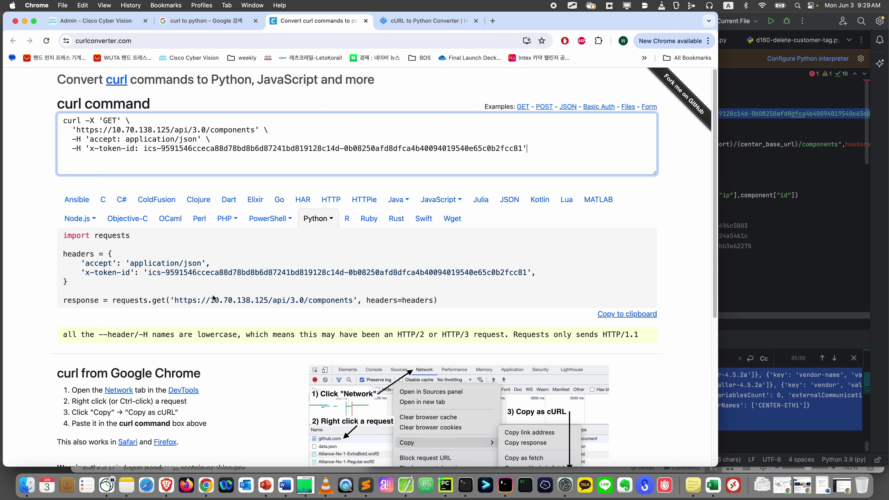
double_click(118, 235)
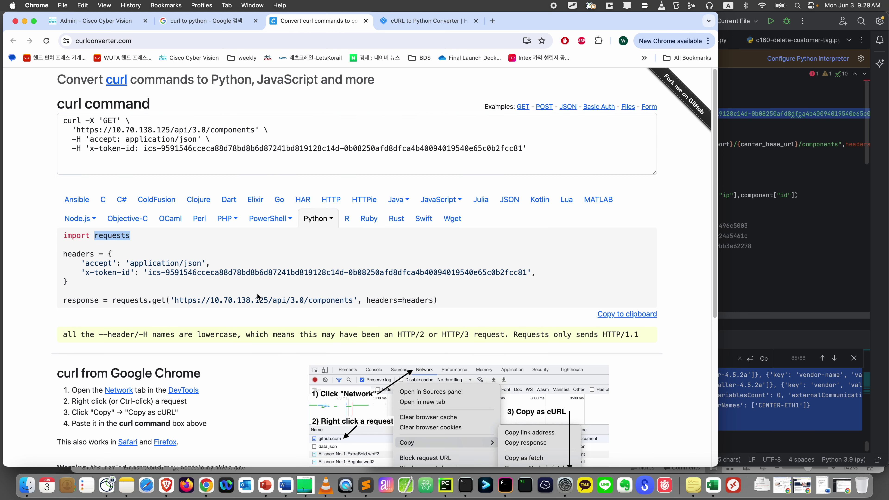
scroll(262, 277, down, 1)
scroll(262, 279, up, 1)
click(430, 293)
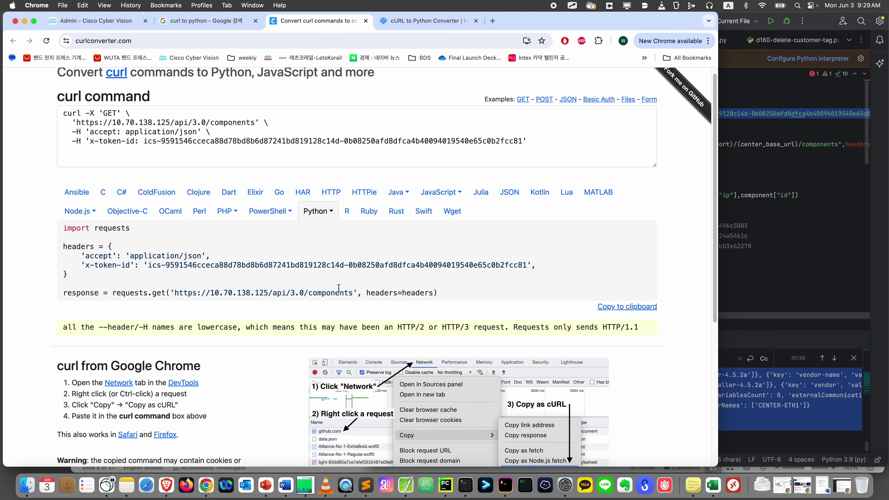
Switch to PowerPoint and move from the "Why <Custom Properties>?" slide to the "Problem 1 : IP duplication?" slide
key(ctrl+Up)
click(385, 232)
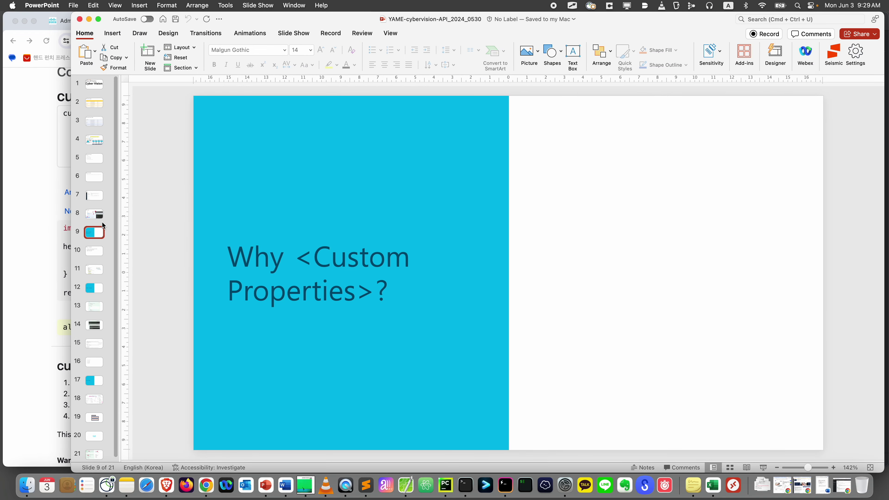
key(Down)
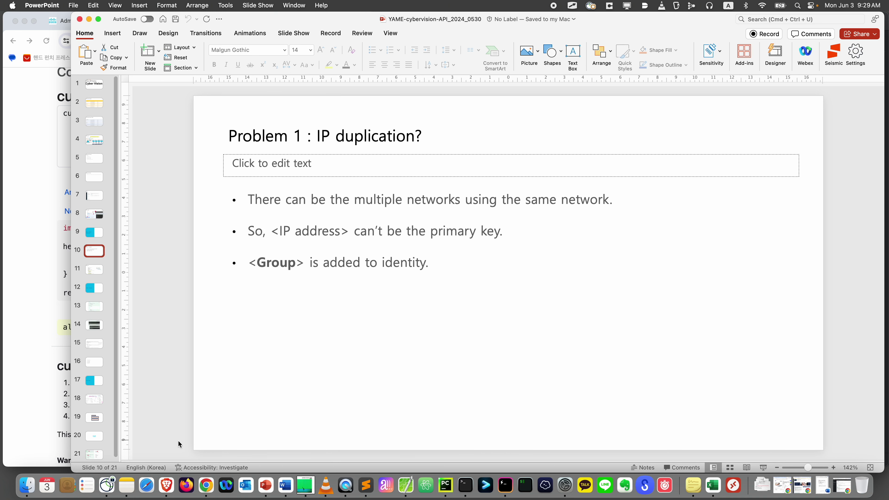
Return to Chrome, close the curl converter and search tabs, and open the Explore presets page in Cyber Vision
right_click(210, 487)
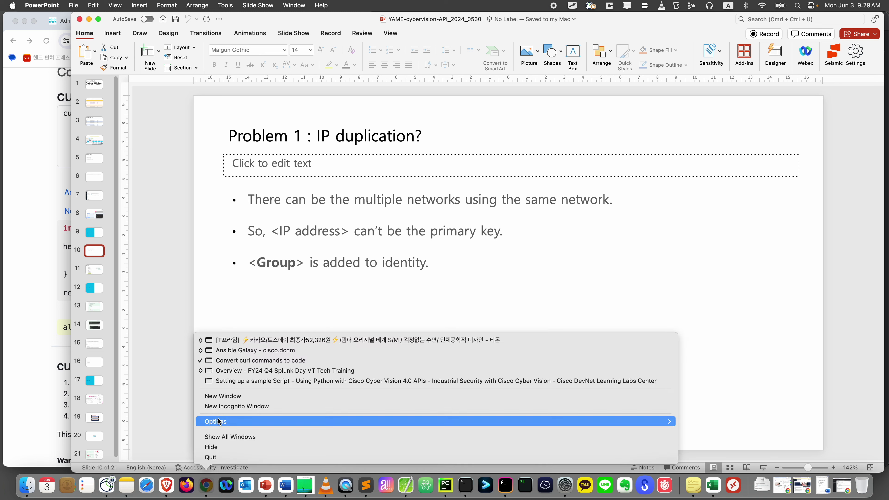
click(216, 364)
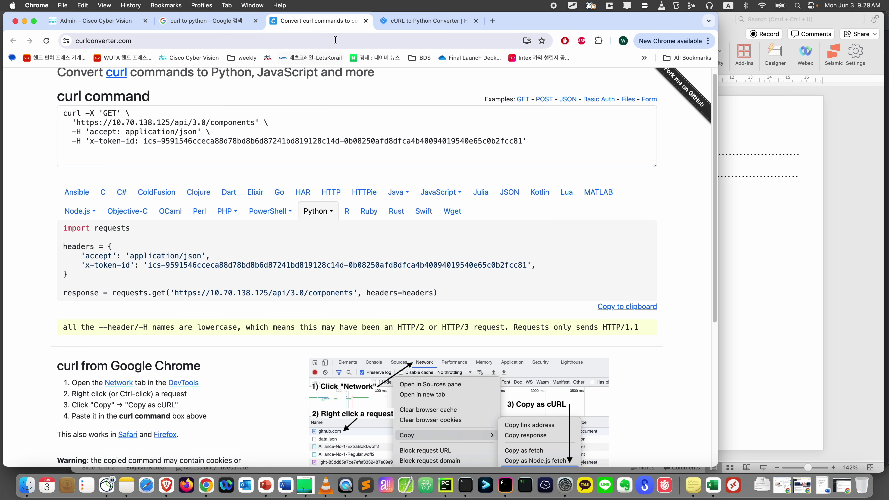
click(365, 20)
click(366, 21)
click(256, 21)
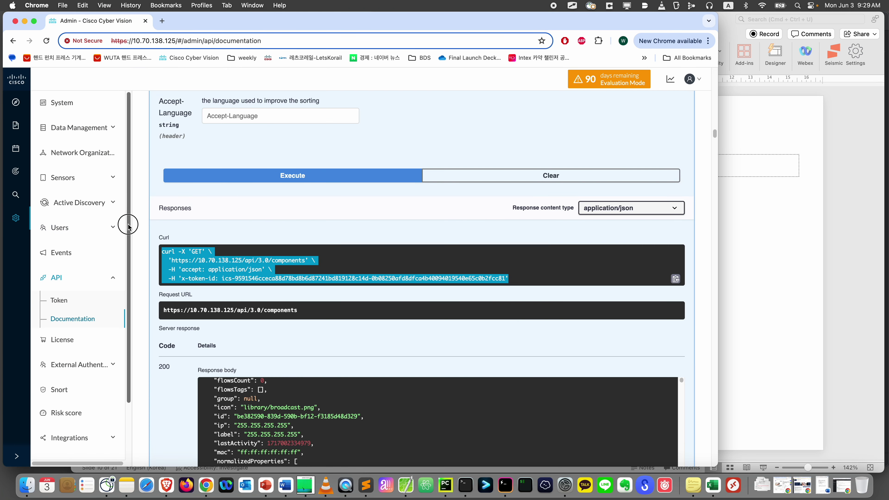
click(20, 107)
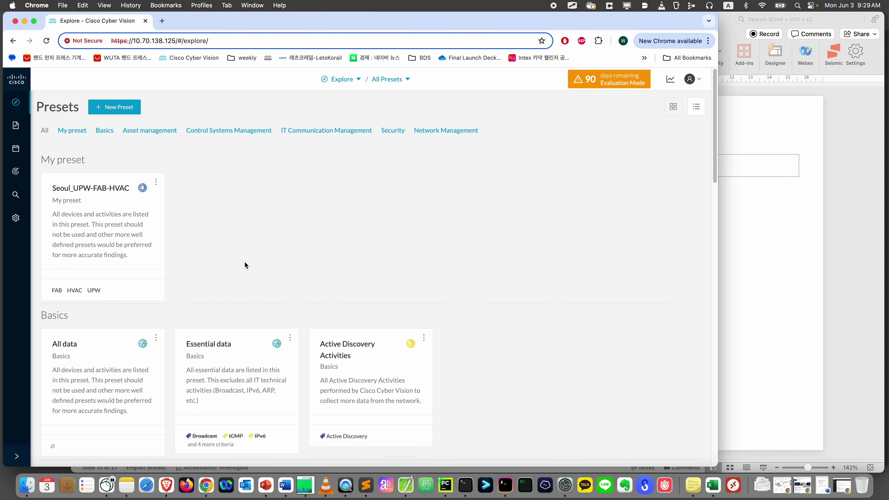
Open the All data preset's device list and browse to the components assigned to the UPW, FAB and HVAC groups
click(107, 339)
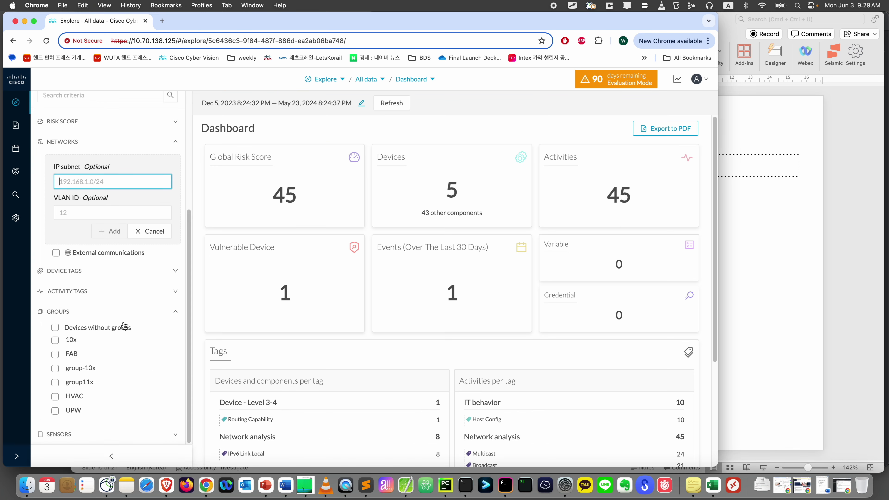
click(391, 198)
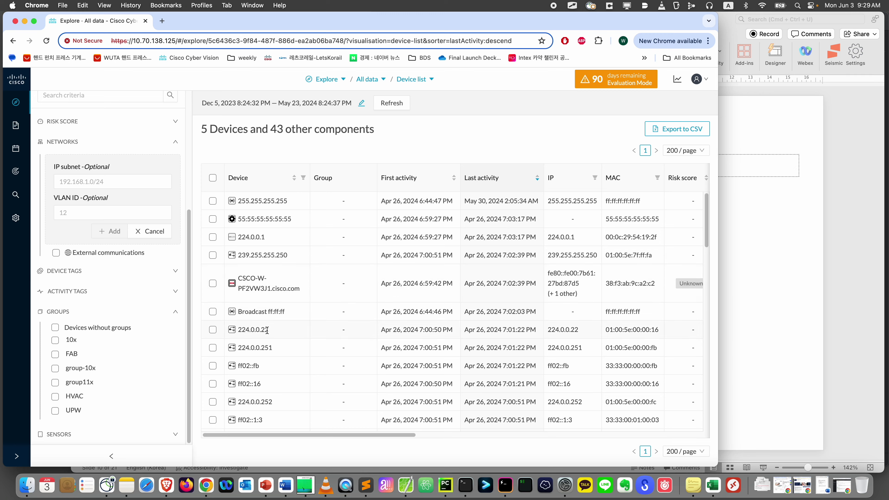
scroll(268, 328, down, 3)
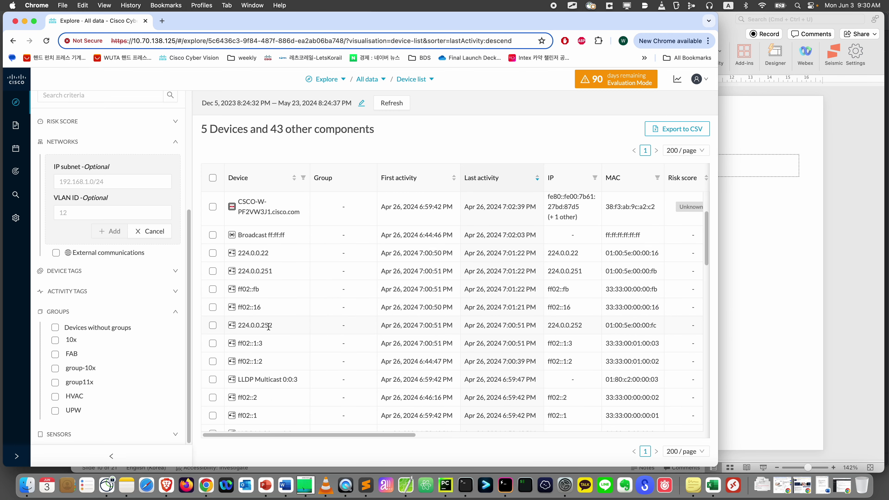
scroll(269, 327, down, 1)
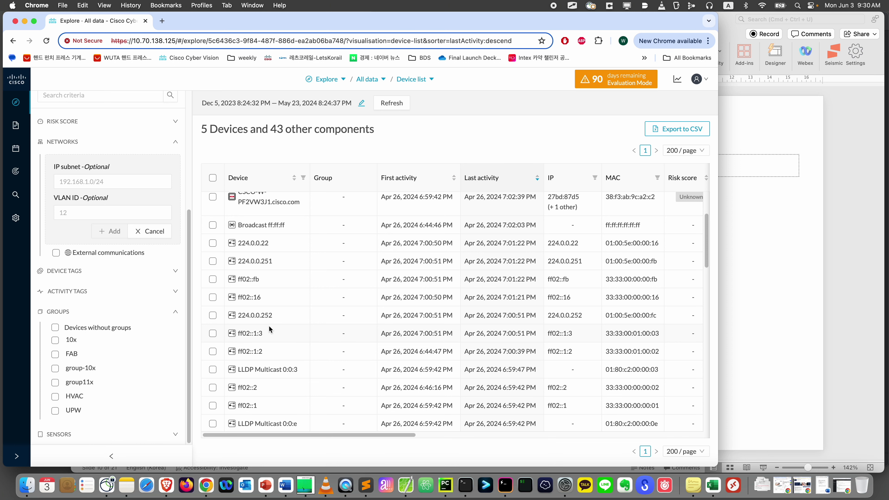
scroll(268, 326, down, 8)
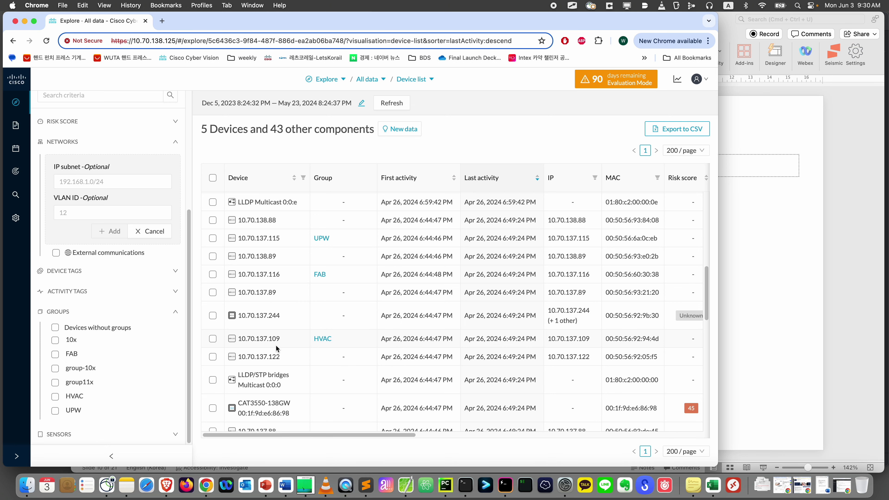
Switch to PowerPoint, show the "JSON result" slide and point out the highlighted 'group-10x' label line in the JSON
click(730, 311)
click(94, 268)
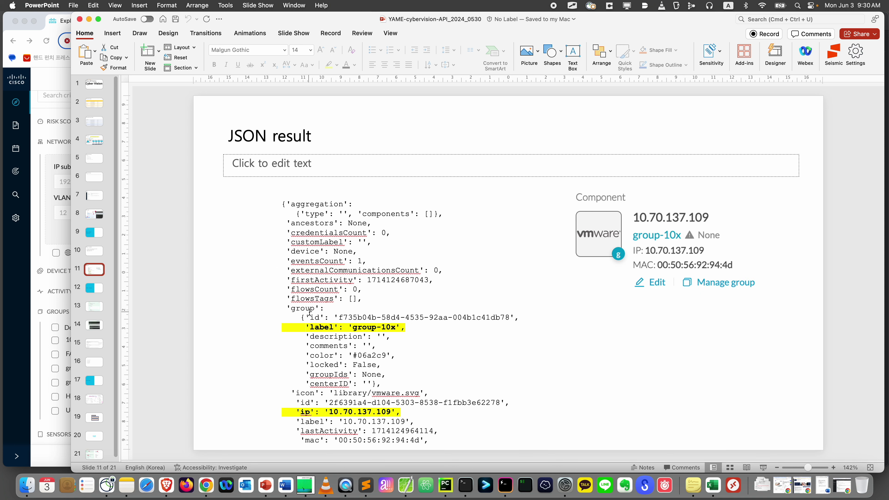
triple_click(317, 325)
click(298, 327)
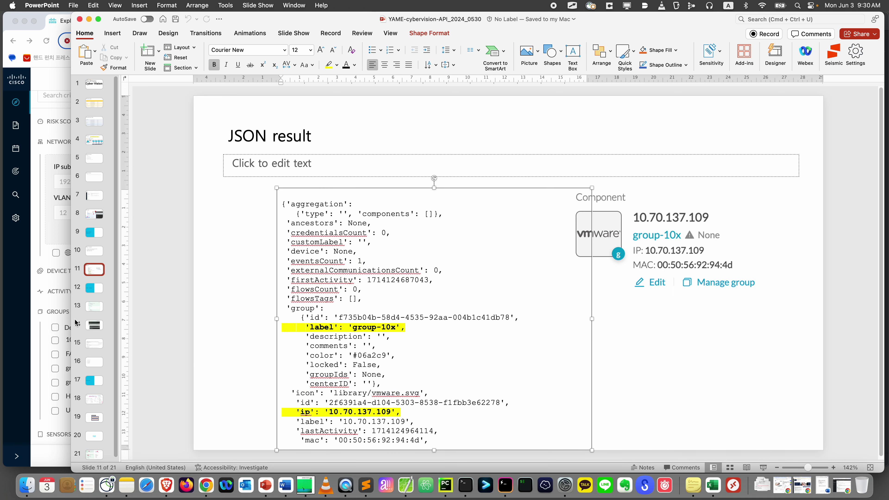
Return to Chrome and open the full details page of component 10.70.137.115 in the UPW group
click(51, 271)
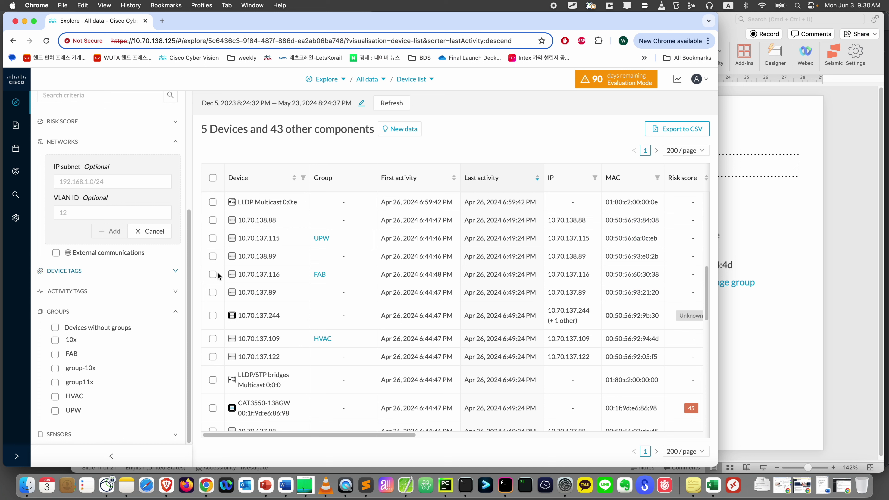
click(264, 238)
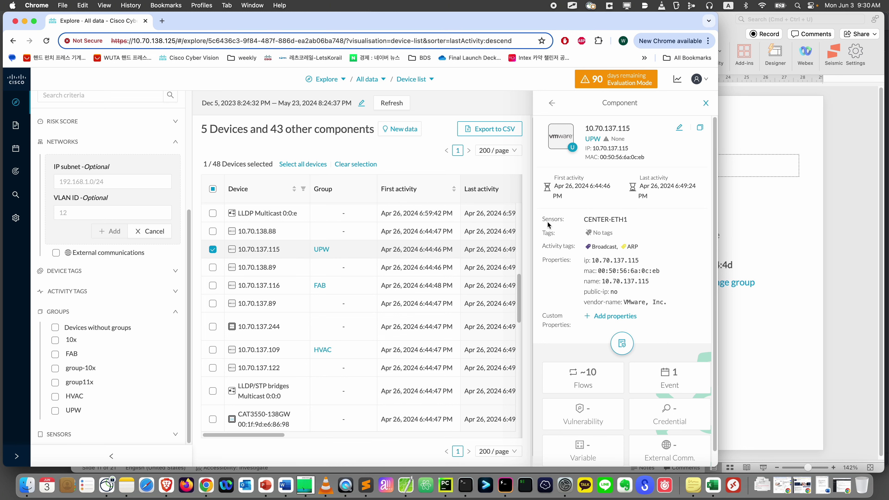
click(621, 343)
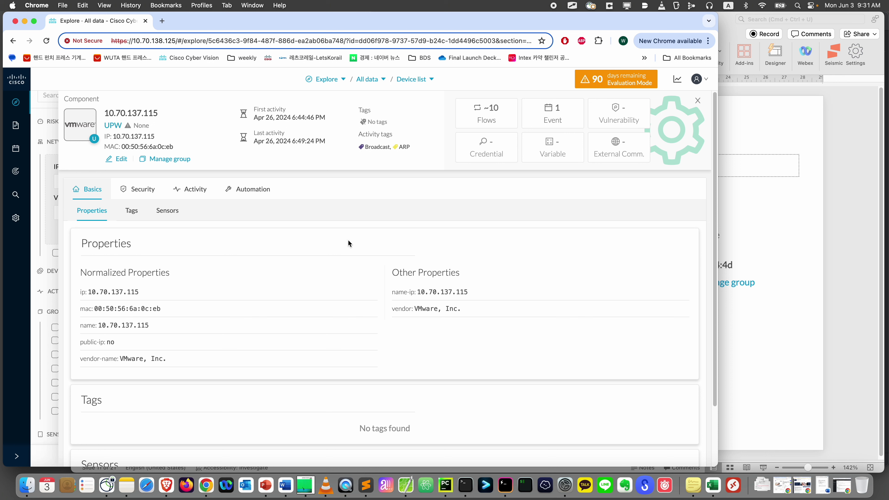
Switch to the Factory_Inventory workbook in Excel and examine the FAB row from group and IP address through to phone
key(super+Tab)
click(36, 134)
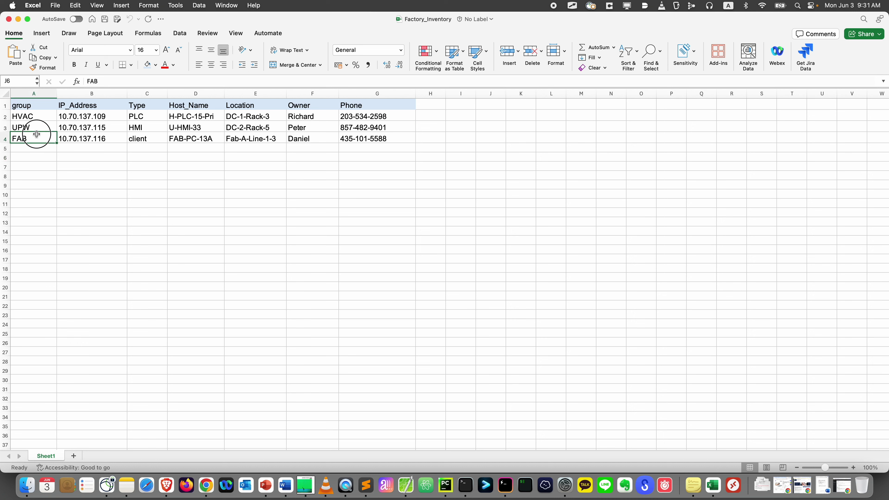
click(83, 139)
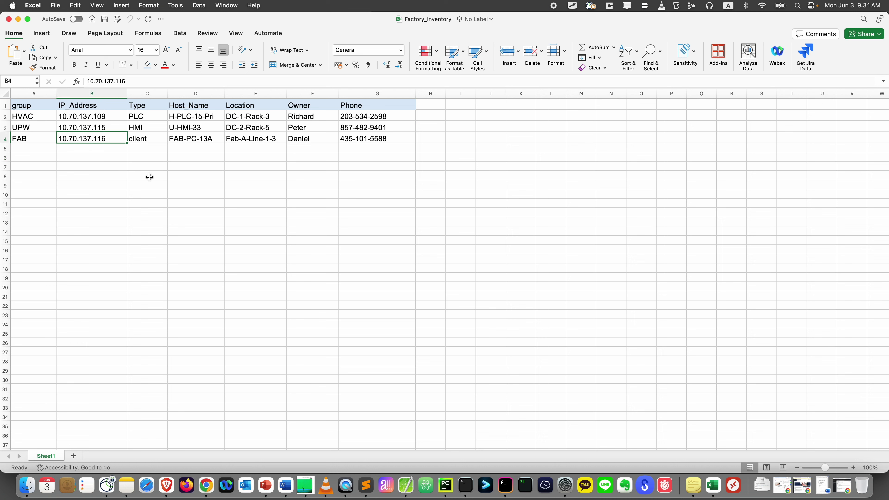
click(177, 137)
key(shift+Left)
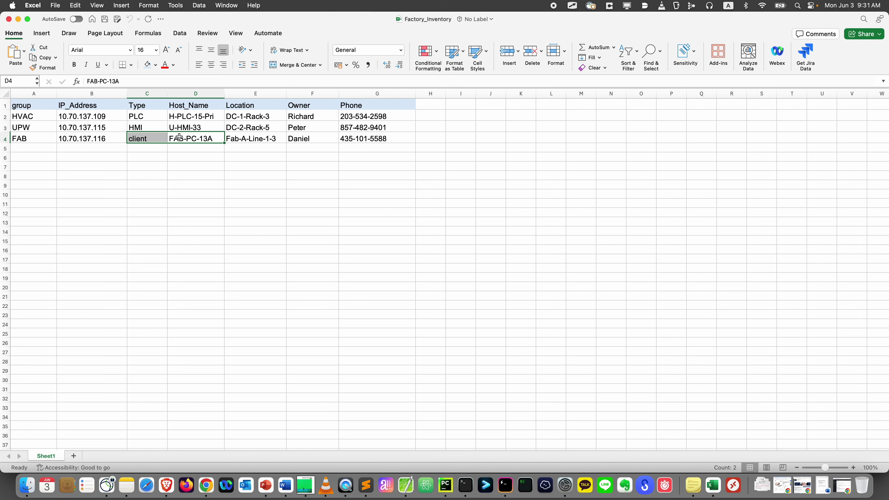
click(178, 138)
click(155, 138)
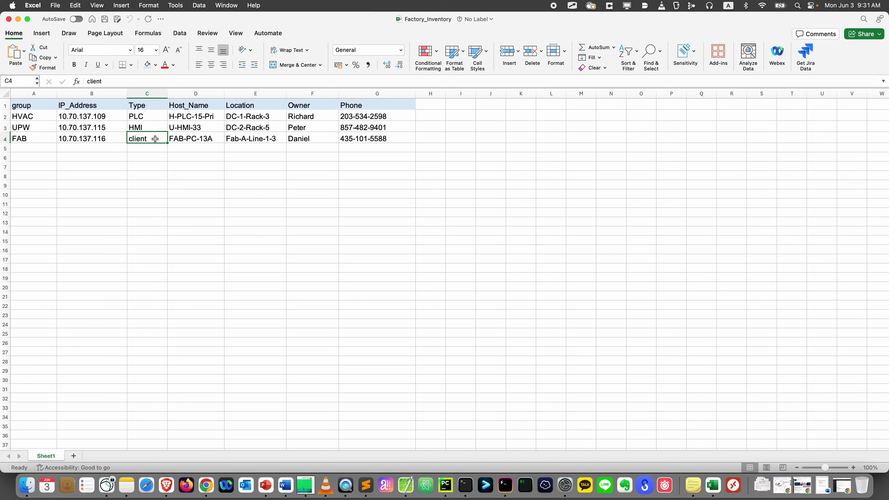
click(196, 138)
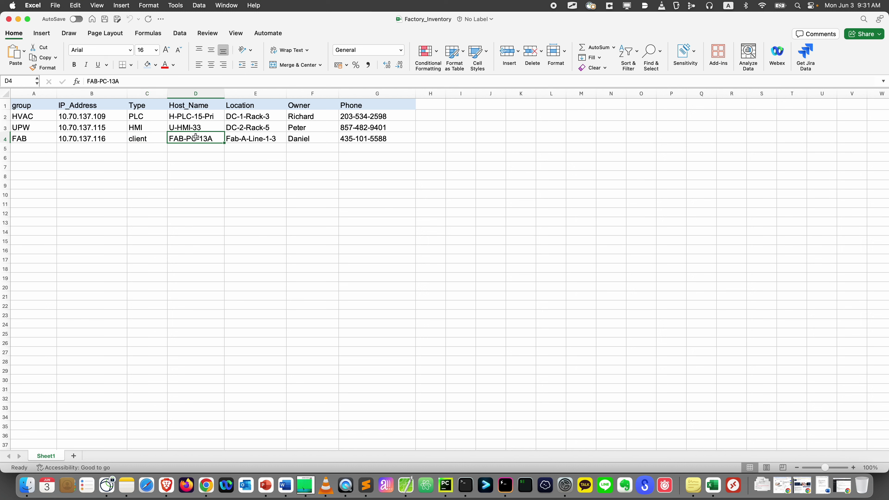
click(233, 141)
click(300, 140)
click(344, 140)
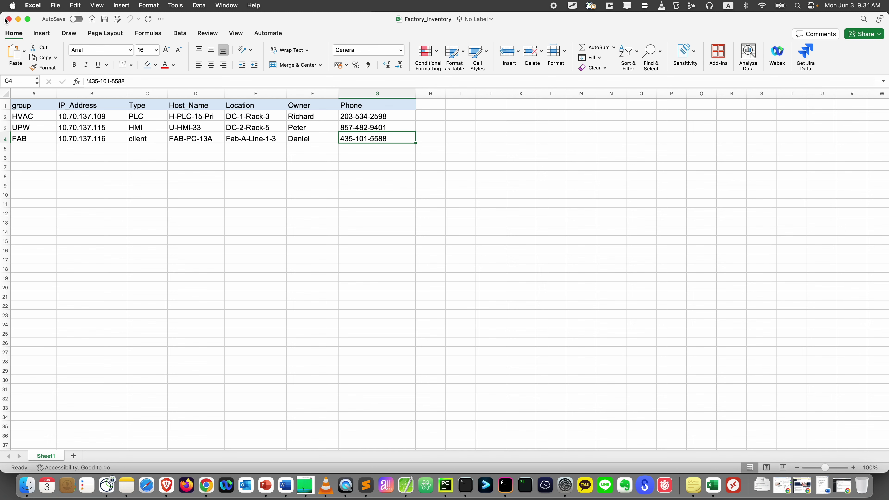
Move the Factory_Inventory window aside and switch to PowerPoint's slide 13 showing the POST /{object}/{id}/usersProperties request
drag(2, 13, 190, 185)
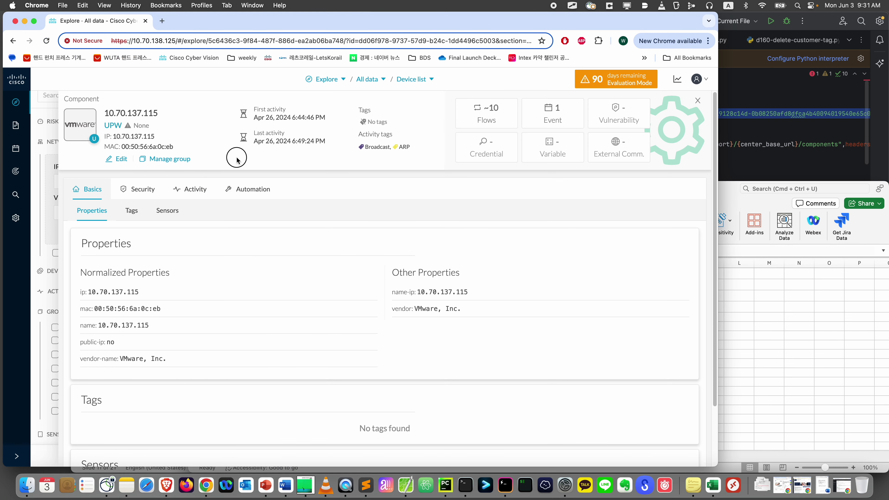
click(238, 163)
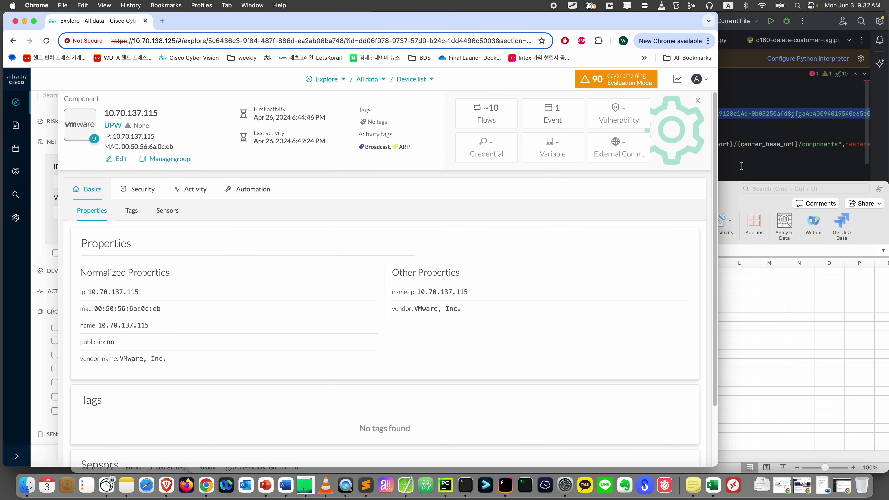
click(265, 485)
click(94, 306)
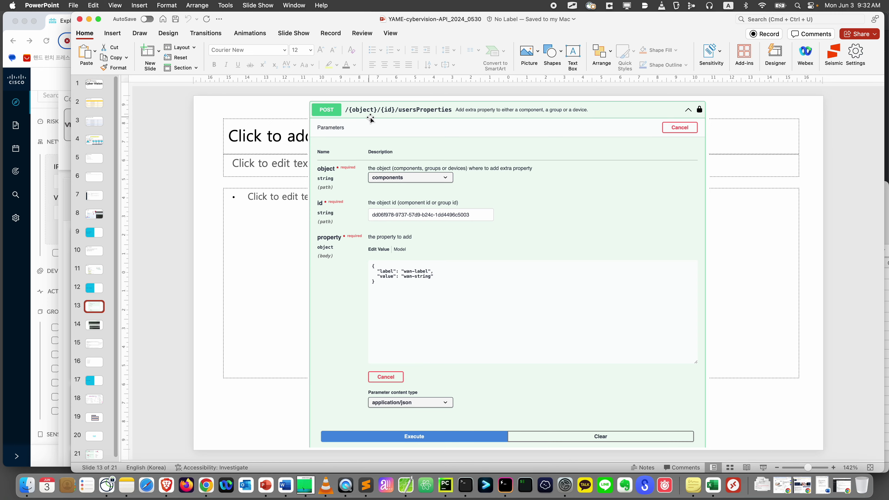
Bring forward the Chrome window with the DevNet "Setting up a sample Script" page and close it
key(ctrl+Up)
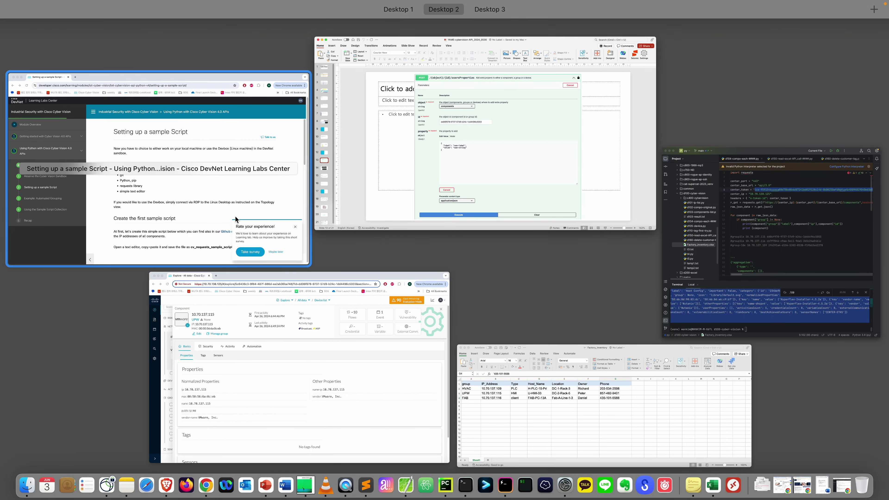
click(227, 181)
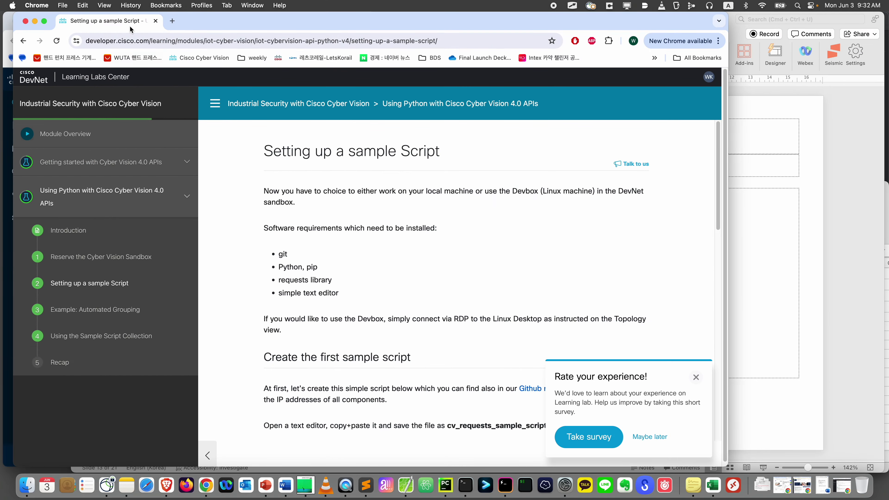
click(156, 21)
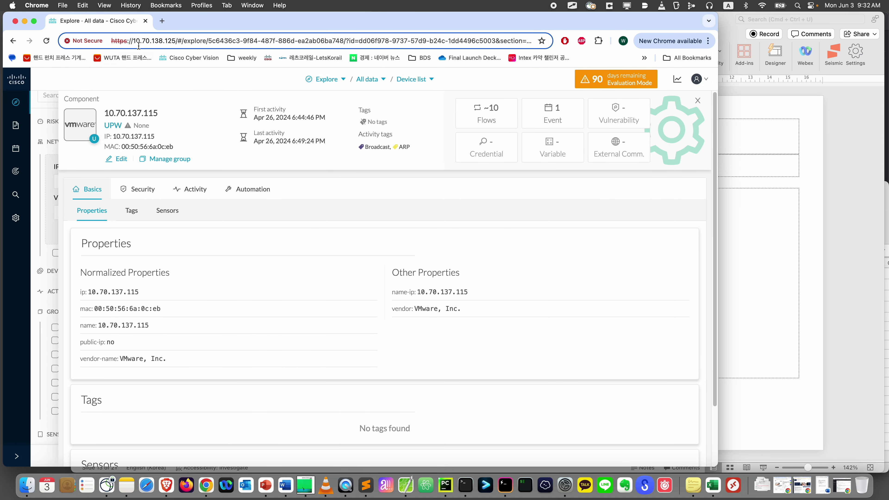
Open the API documentation in Cyber Vision's administration area and find the CustomProperties section
click(16, 217)
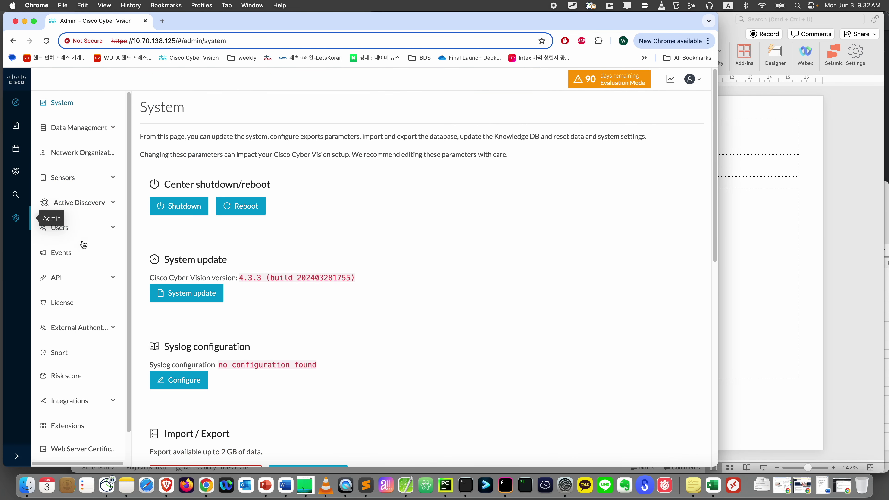
click(89, 279)
click(90, 319)
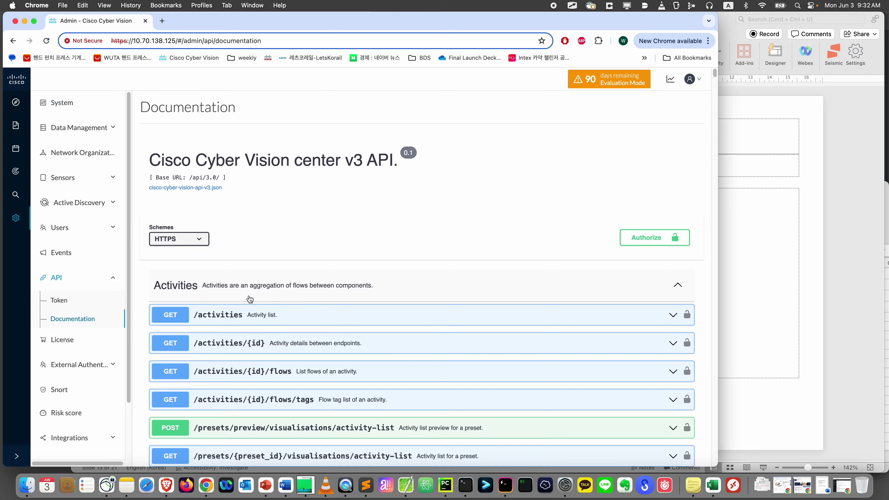
scroll(314, 314, down, 20)
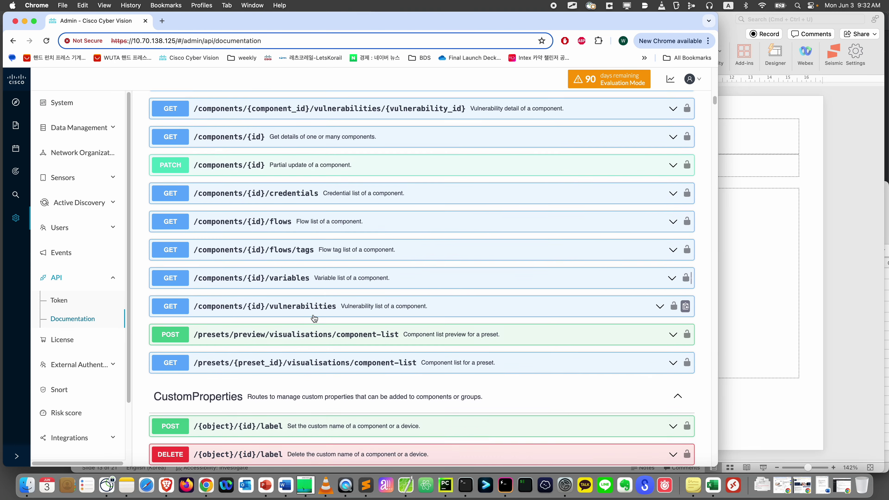
scroll(226, 254, up, 6)
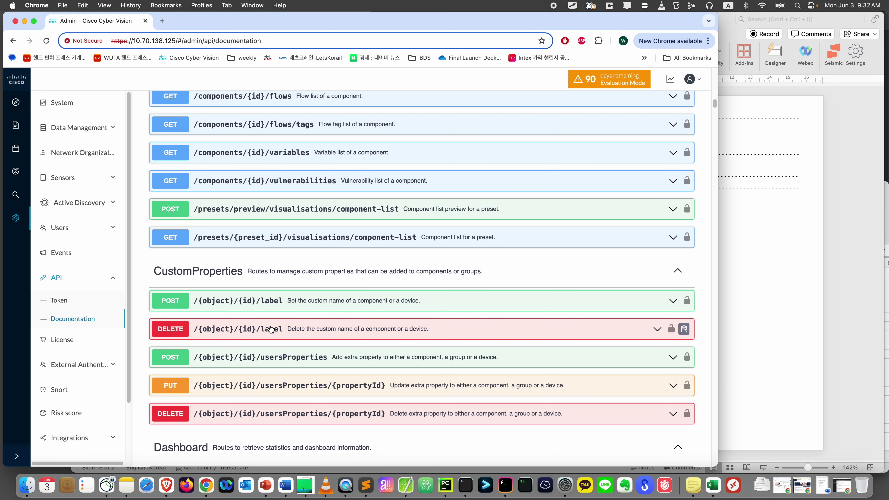
Expand the POST /{object}/{id}/label route and review its parameters, name body and response codes
click(294, 303)
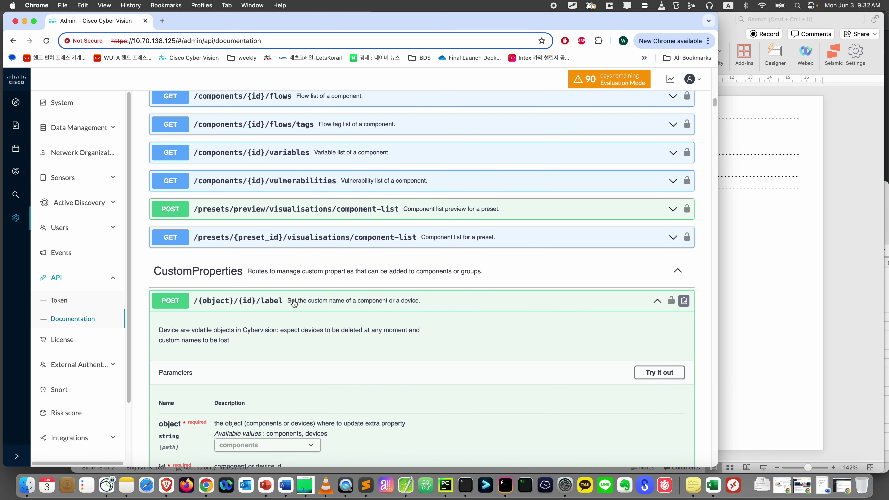
scroll(294, 303, down, 5)
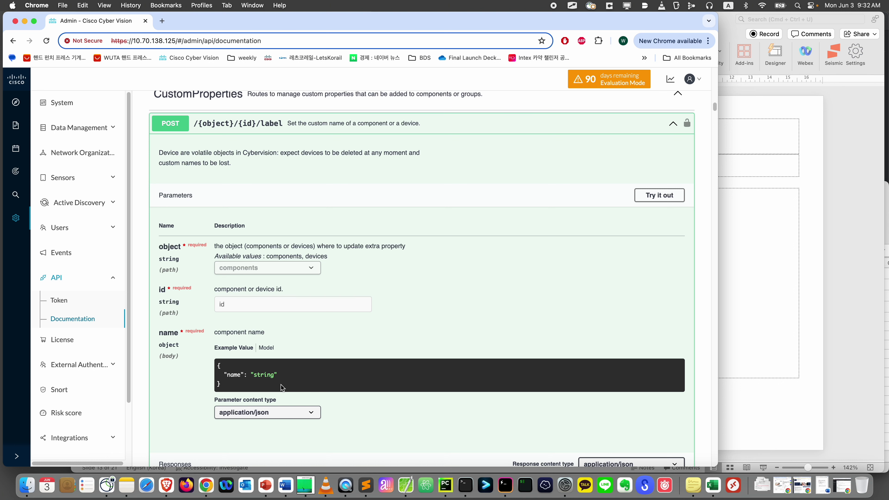
scroll(283, 386, up, 1)
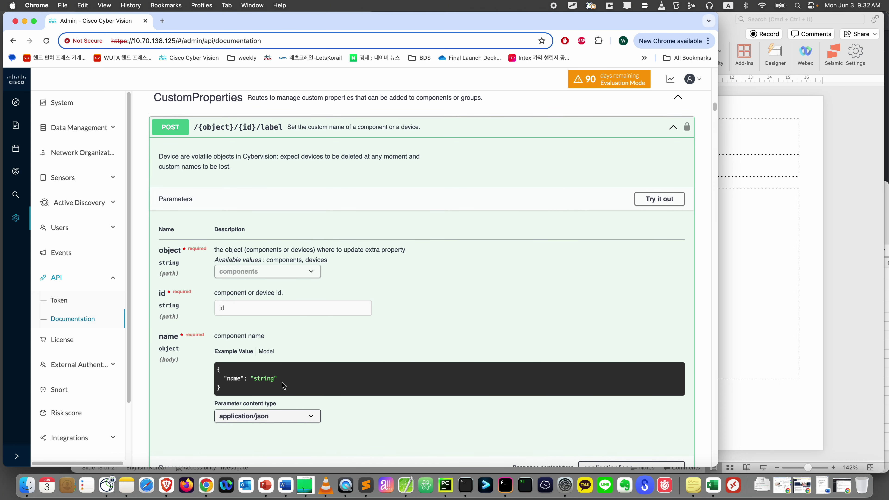
scroll(283, 382, down, 5)
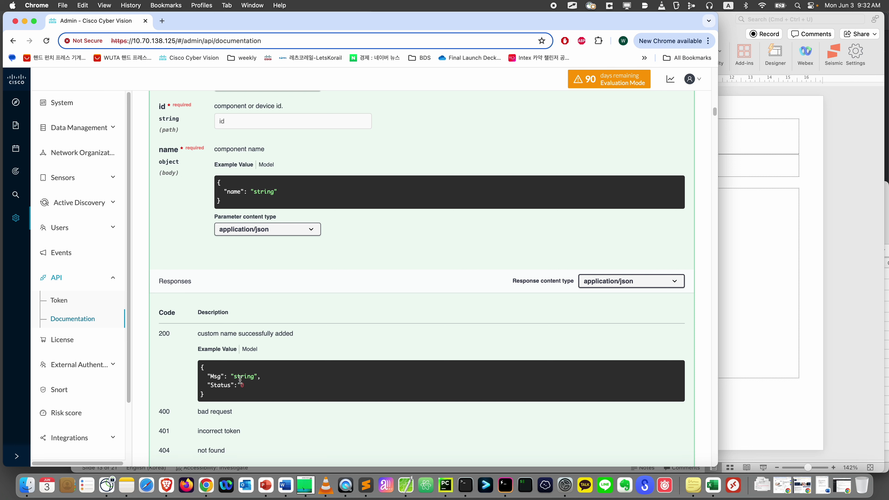
scroll(275, 228, up, 6)
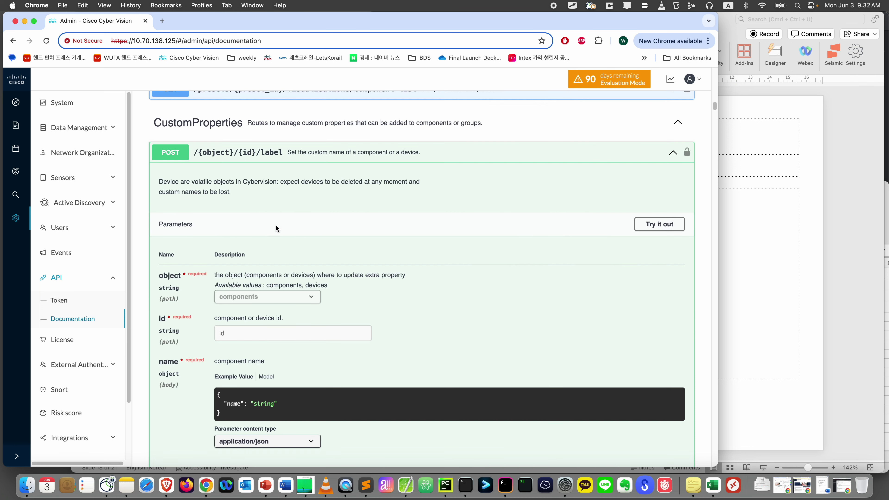
Expand the POST /{object}/{id}/usersProperties route under CustomProperties and view its object, id and property parameters
scroll(275, 226, down, 12)
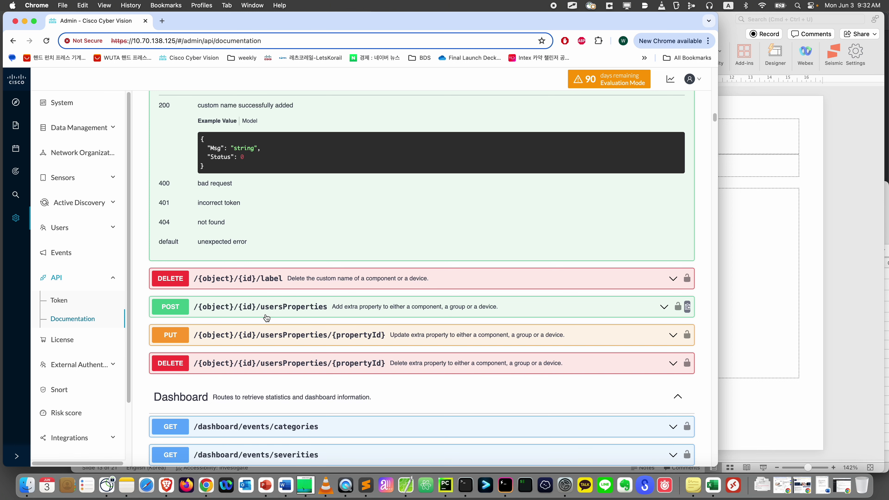
scroll(268, 314, up, 10)
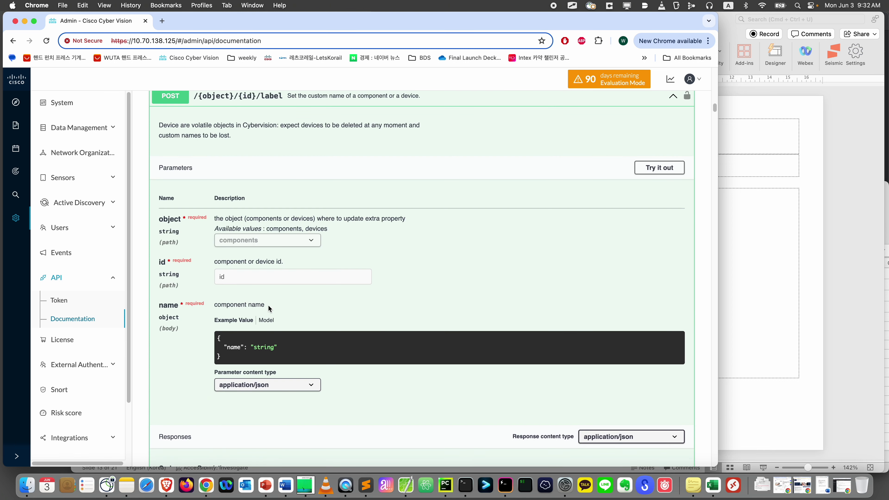
scroll(269, 307, down, 10)
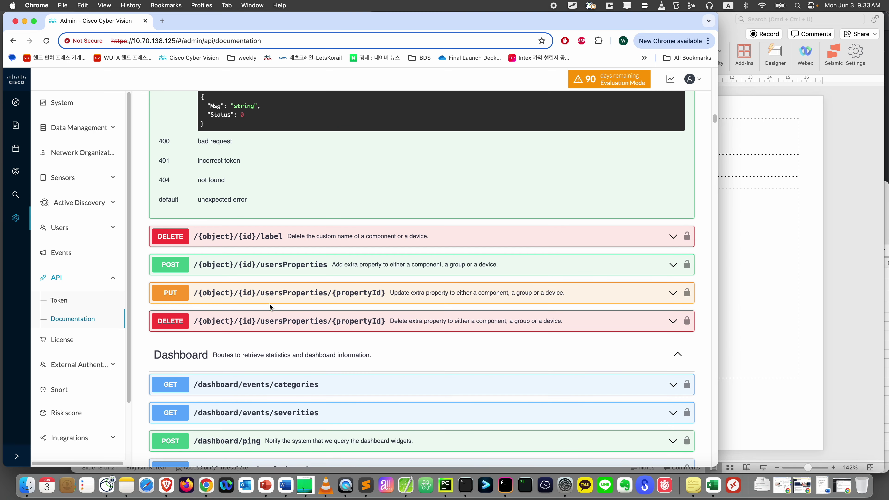
click(276, 266)
scroll(283, 299, down, 3)
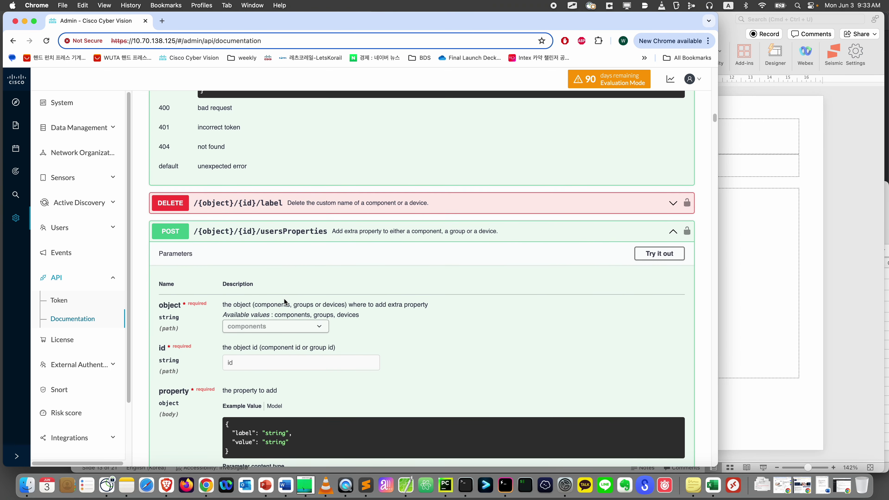
View the usersProperties request body, then switch to the PowerPoint deck and advance from slide 13 to the Result slide, 18
scroll(284, 301, down, 3)
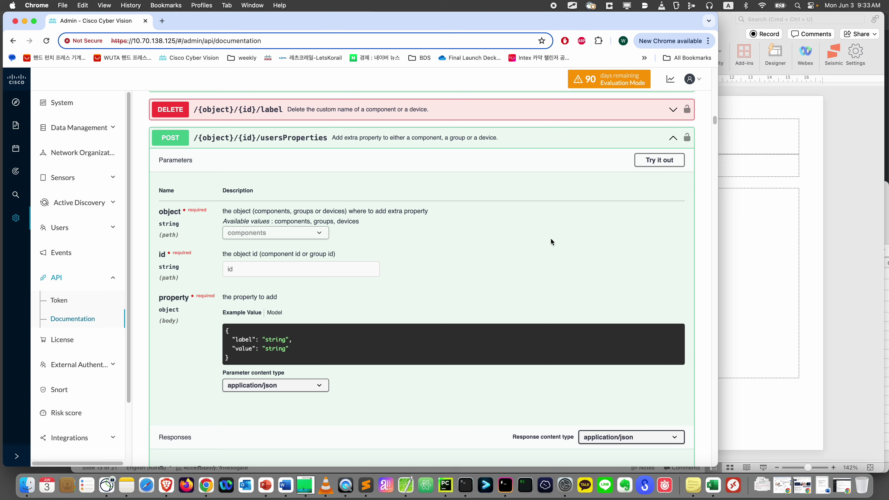
click(801, 212)
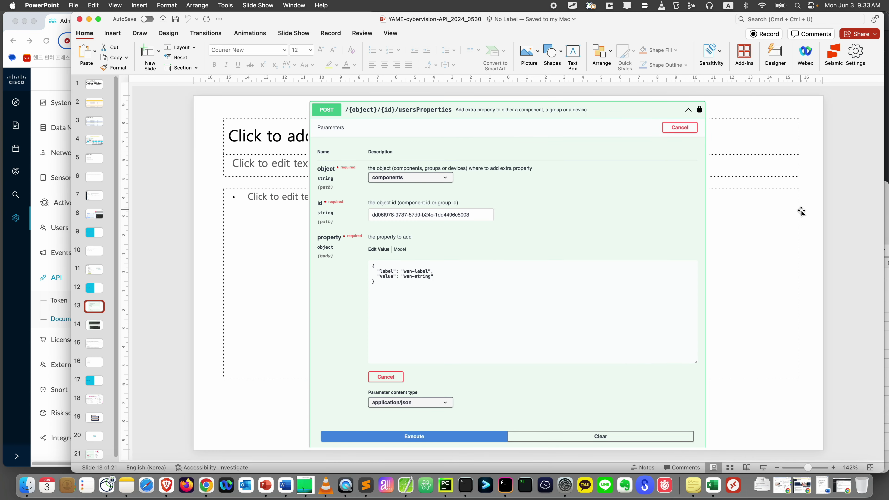
scroll(801, 212, down, 1)
scroll(801, 212, down, 1)
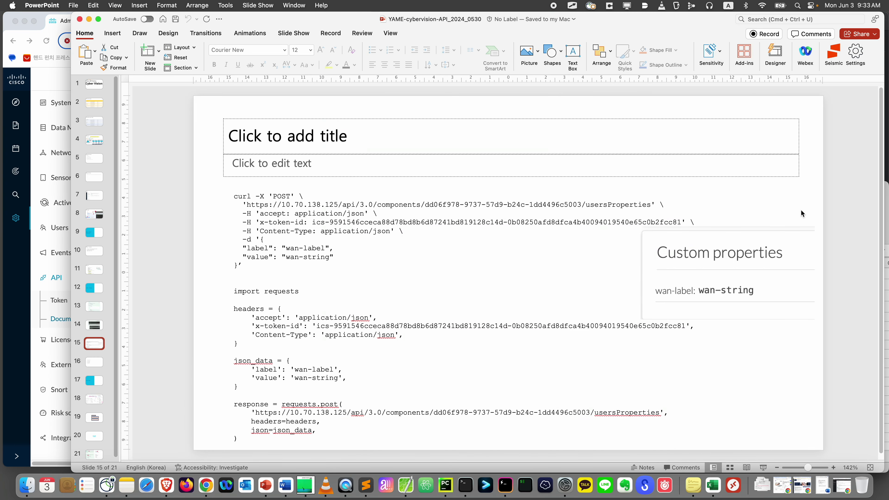
scroll(801, 212, down, 1)
scroll(802, 212, down, 1)
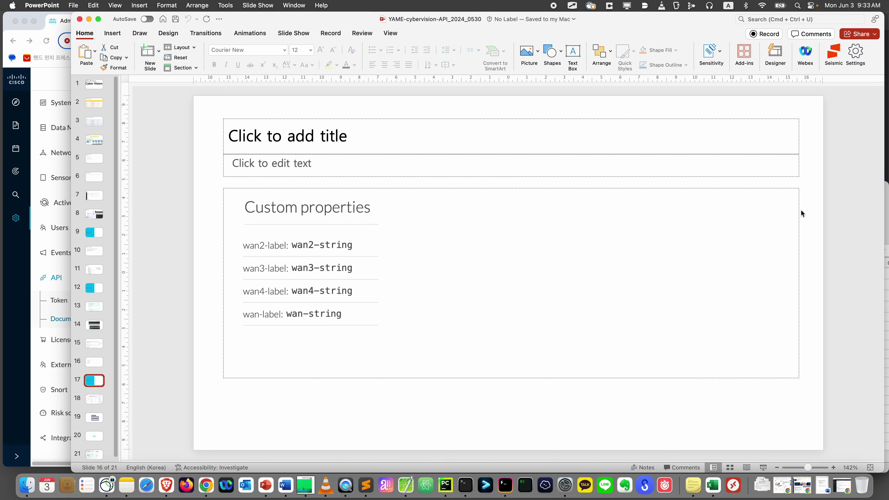
scroll(801, 212, down, 1)
scroll(802, 210, down, 1)
scroll(801, 210, up, 1)
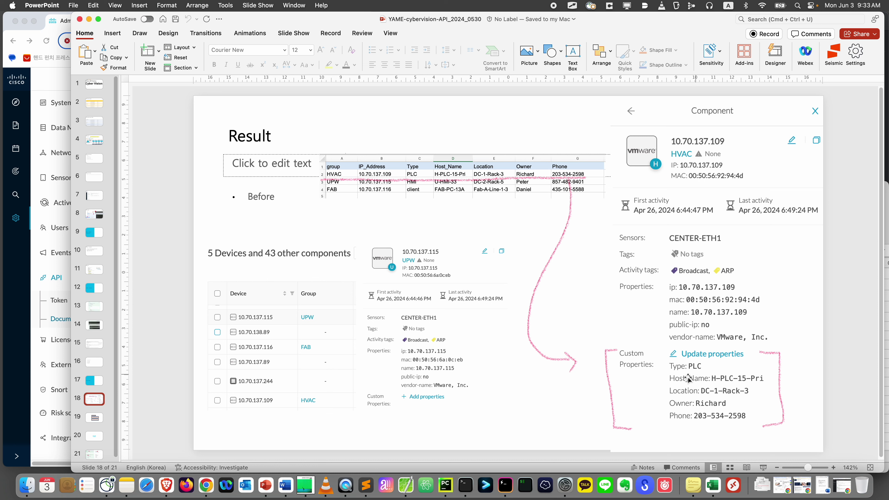
Go to slide 19 and point out its workflow boxes for reading the Excel line and comparing group and IP_address to get the component ID
click(105, 420)
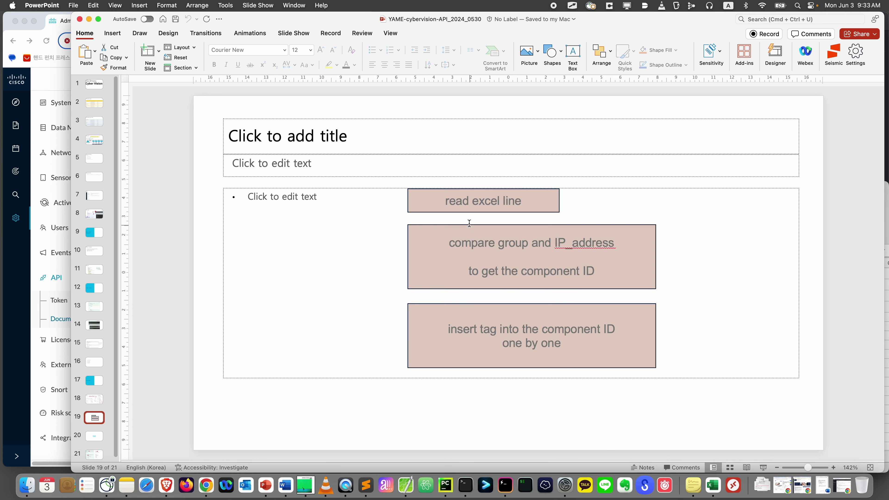
click(467, 211)
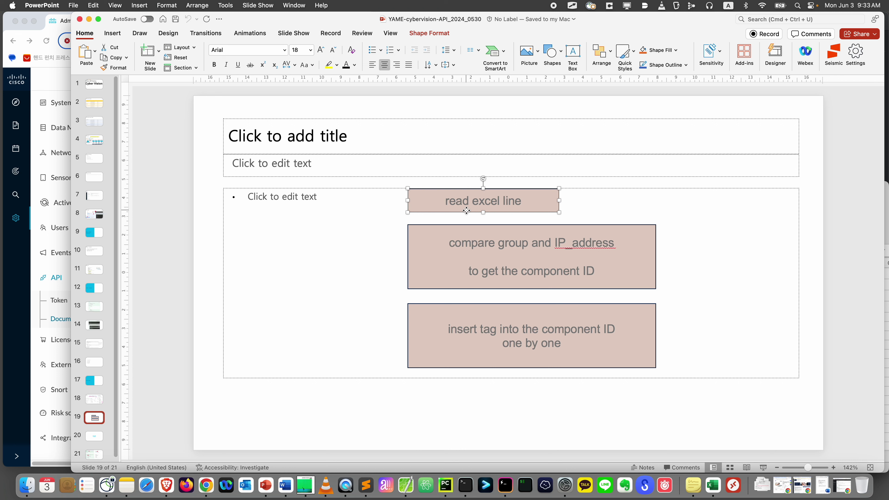
click(504, 244)
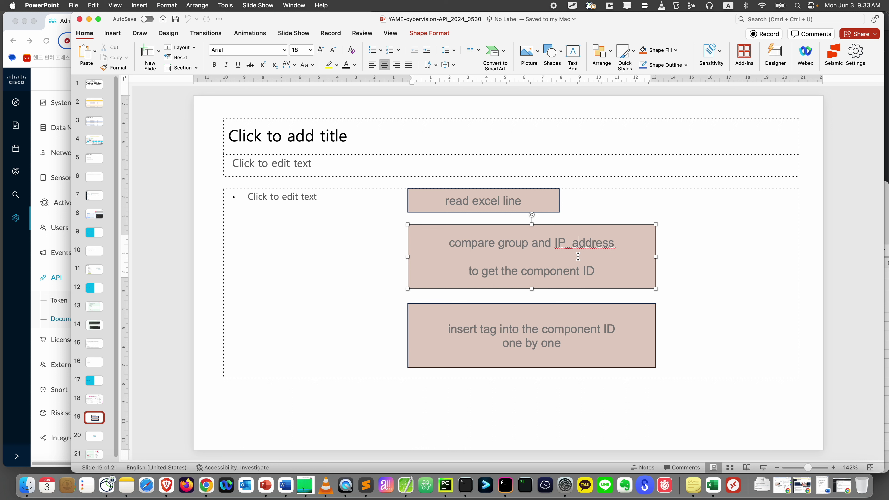
drag(487, 273, 589, 272)
click(596, 273)
Show all open windows to switch to the Factory_Inventory workbook
key(ctrl+Up)
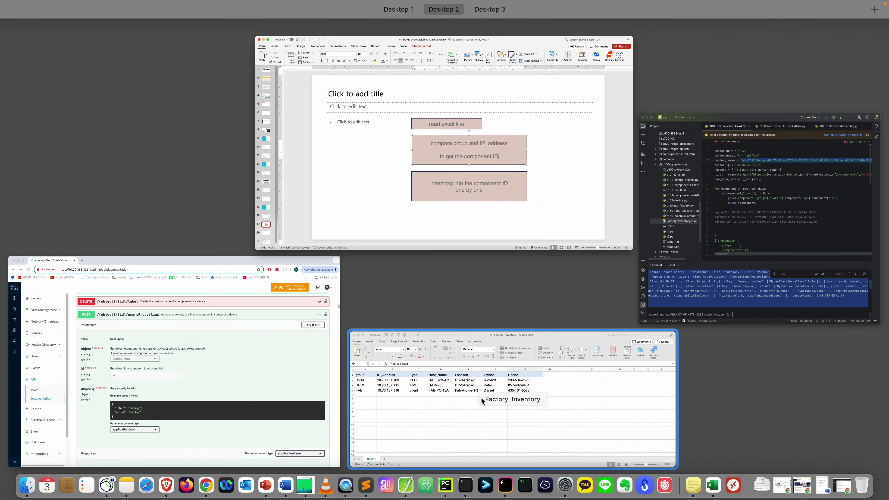